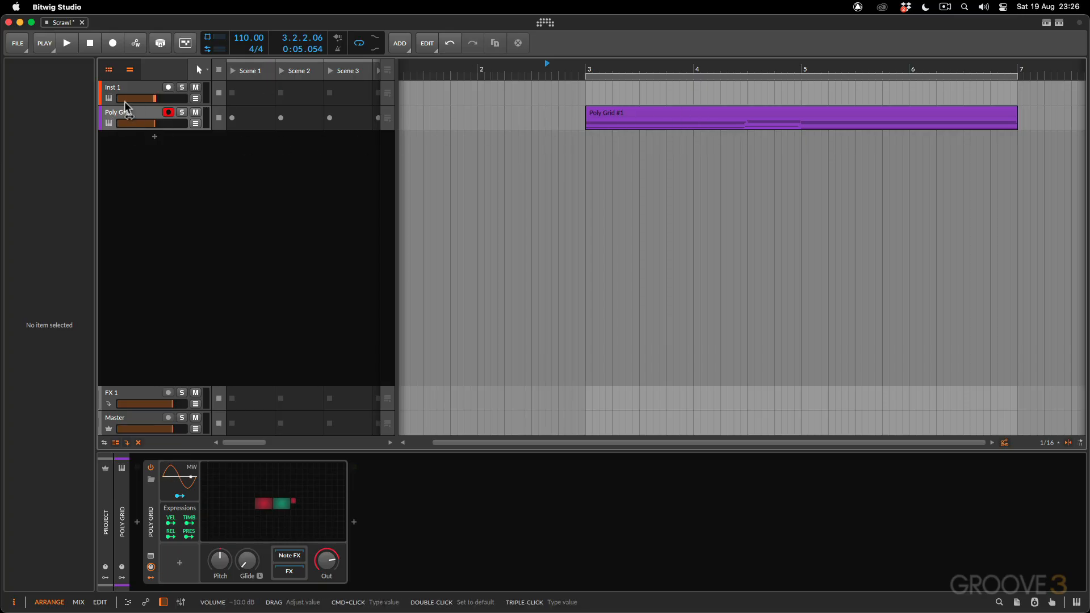
Add an instrument track loaded with the Poly Grid device below the existing tracks
{"action": "left_click", "coordinate": [154, 136]}
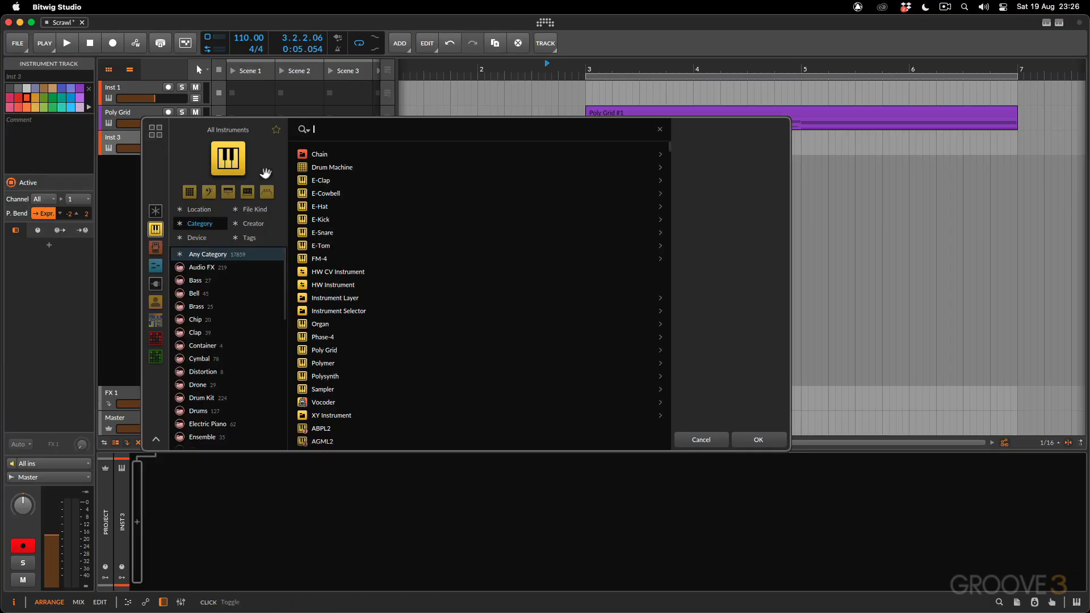
{"action": "type", "text": "grid"}
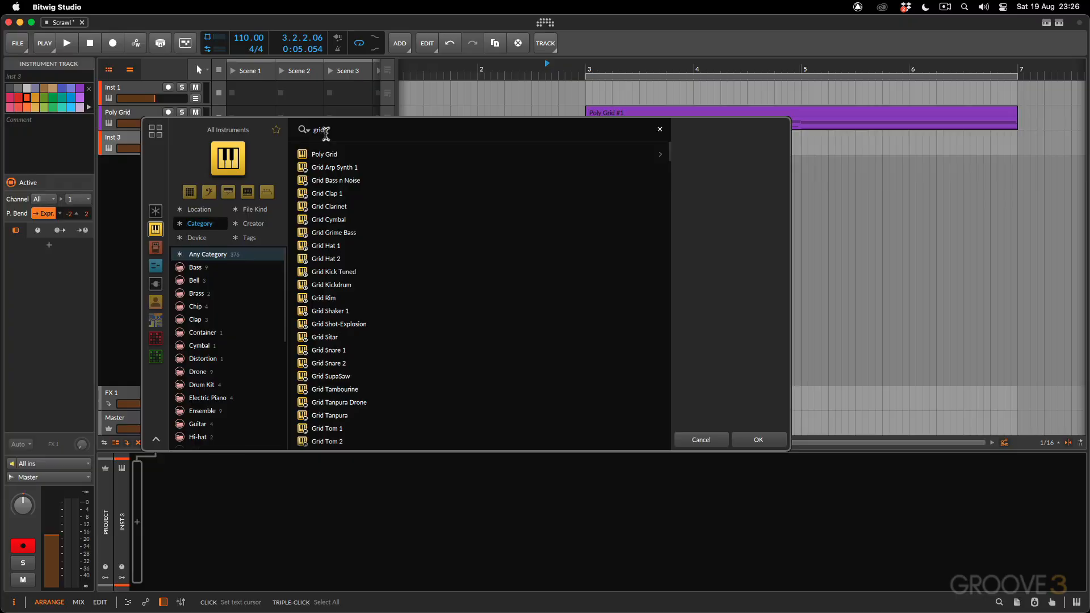
{"action": "key", "text": "Down"}
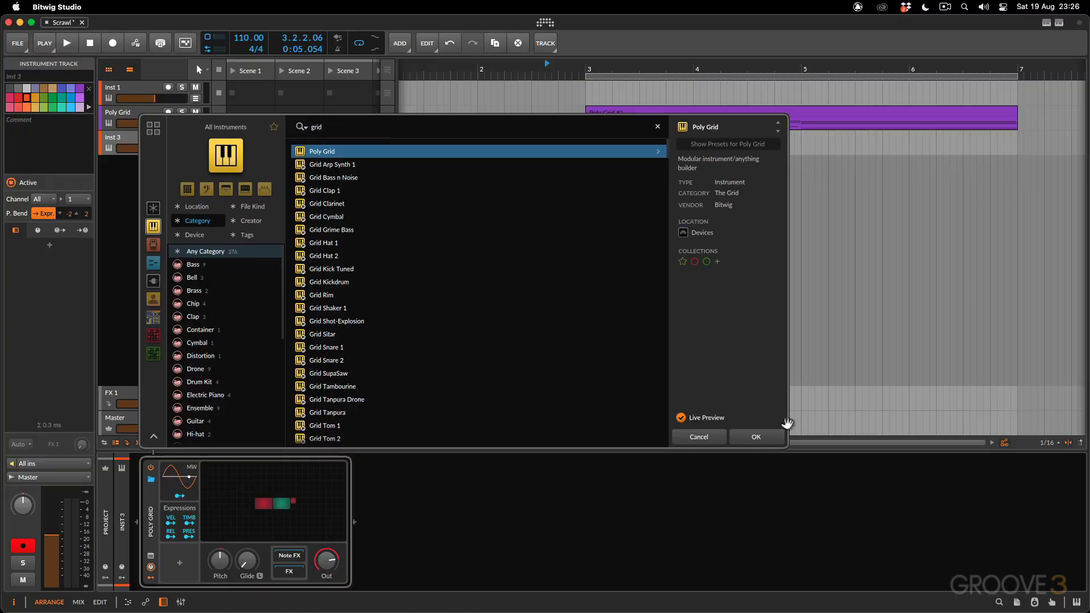
{"action": "left_click", "coordinate": [762, 442]}
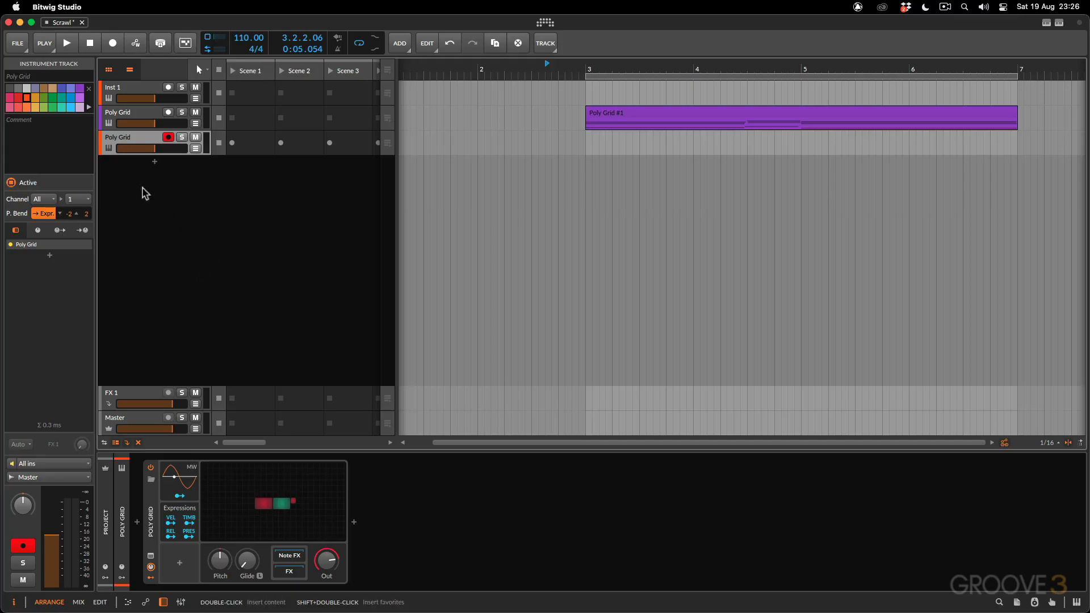
View the new Poly Grid's default patch in the grid editor, close it, and delete that track
{"action": "left_click", "coordinate": [246, 482]}
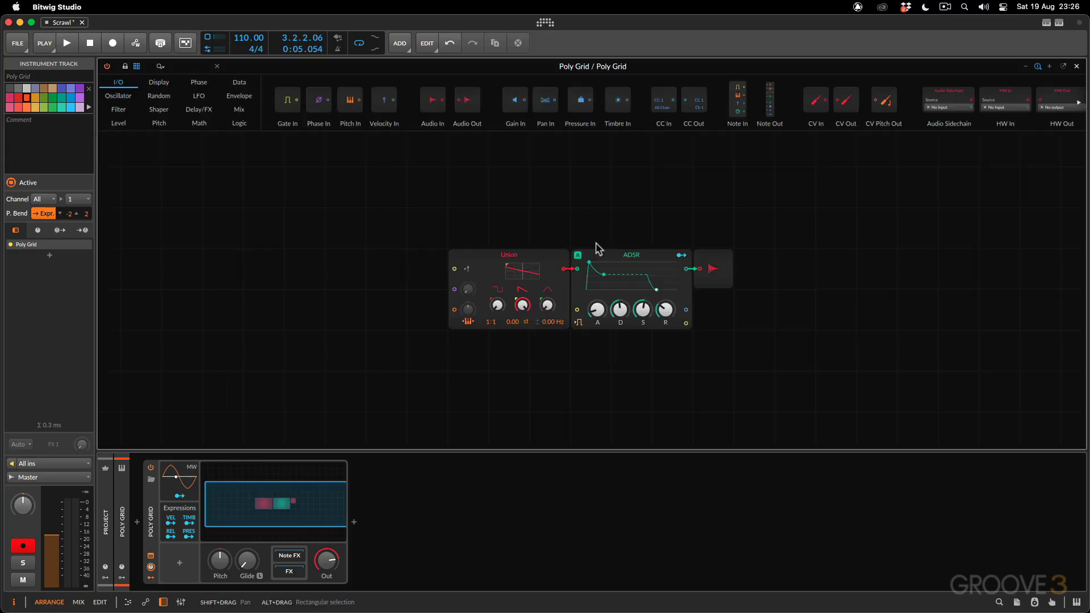
{"action": "left_click", "coordinate": [1076, 67]}
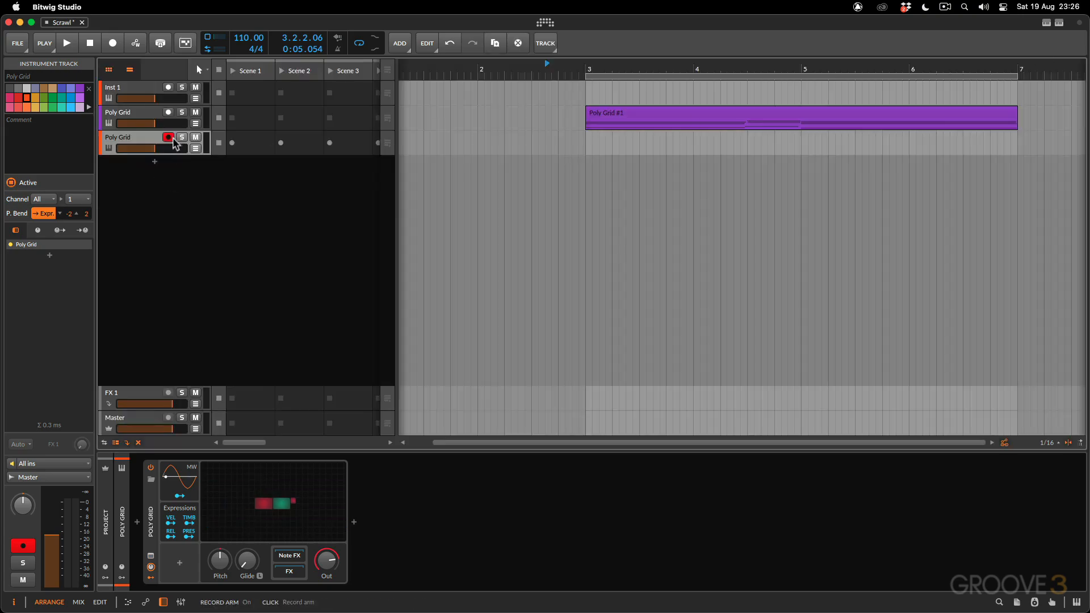
{"action": "right_click", "coordinate": [144, 144]}
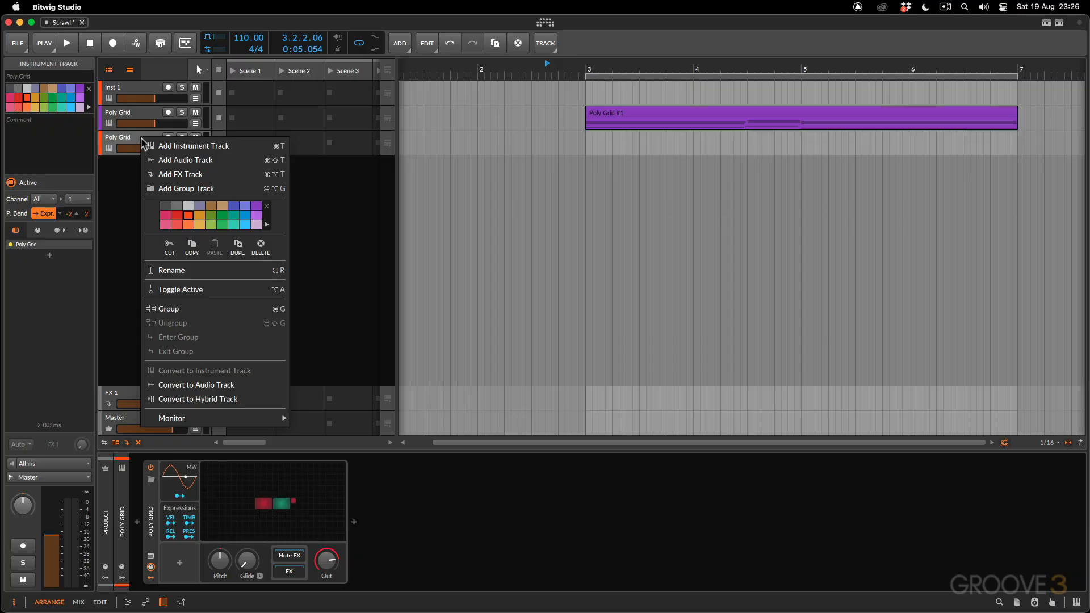
{"action": "left_click", "coordinate": [261, 246]}
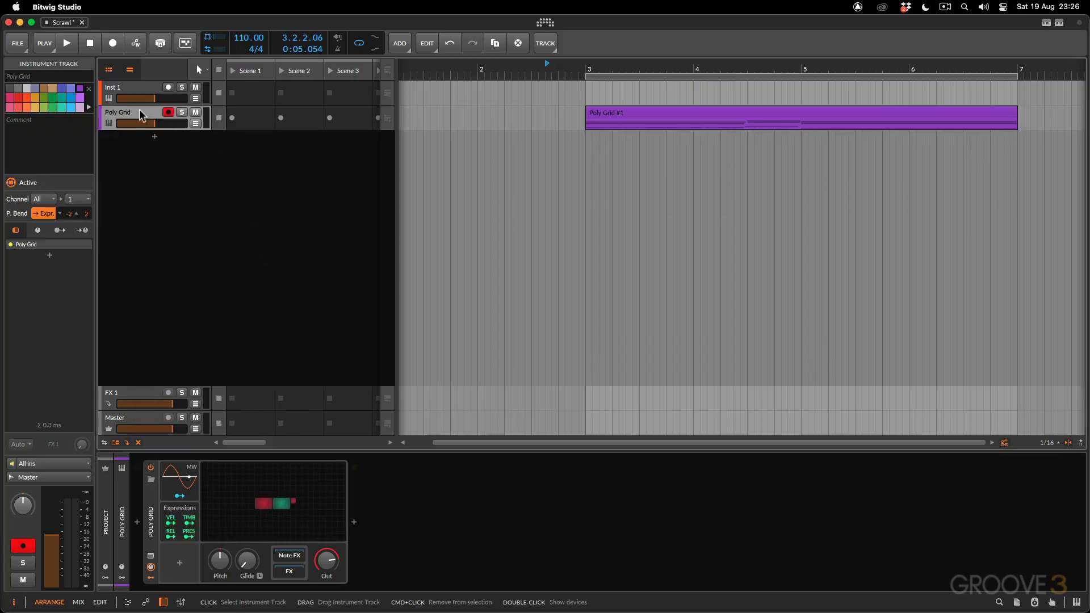
Open the notes of the Poly Grid #1 clip, play it from around bar 3, and return to the track's devices
{"action": "double_click", "coordinate": [686, 106]}
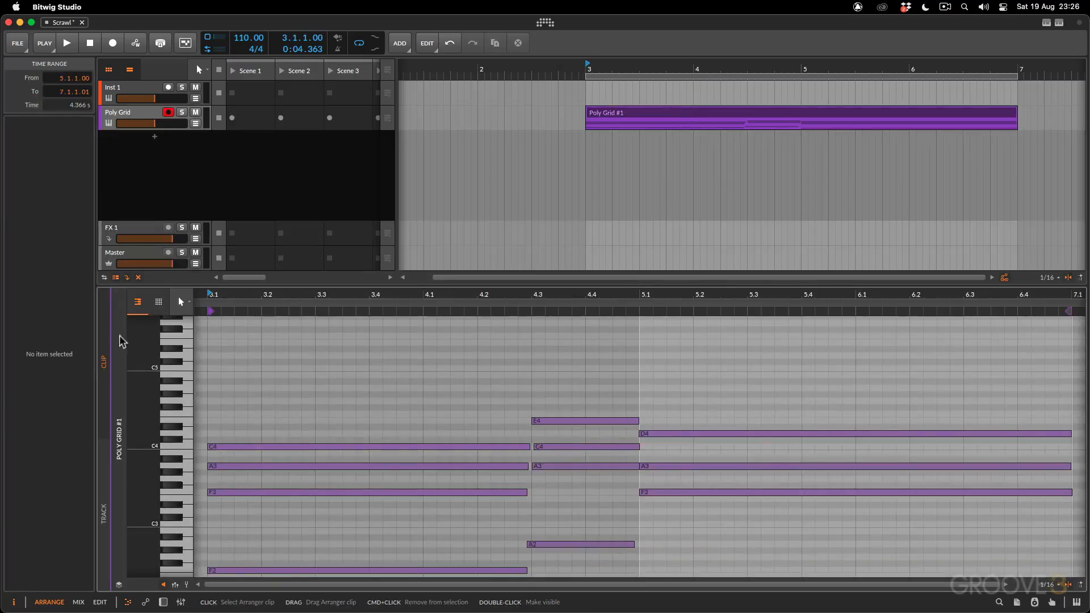
{"action": "left_click", "coordinate": [580, 69]}
{"action": "key", "text": "space"}
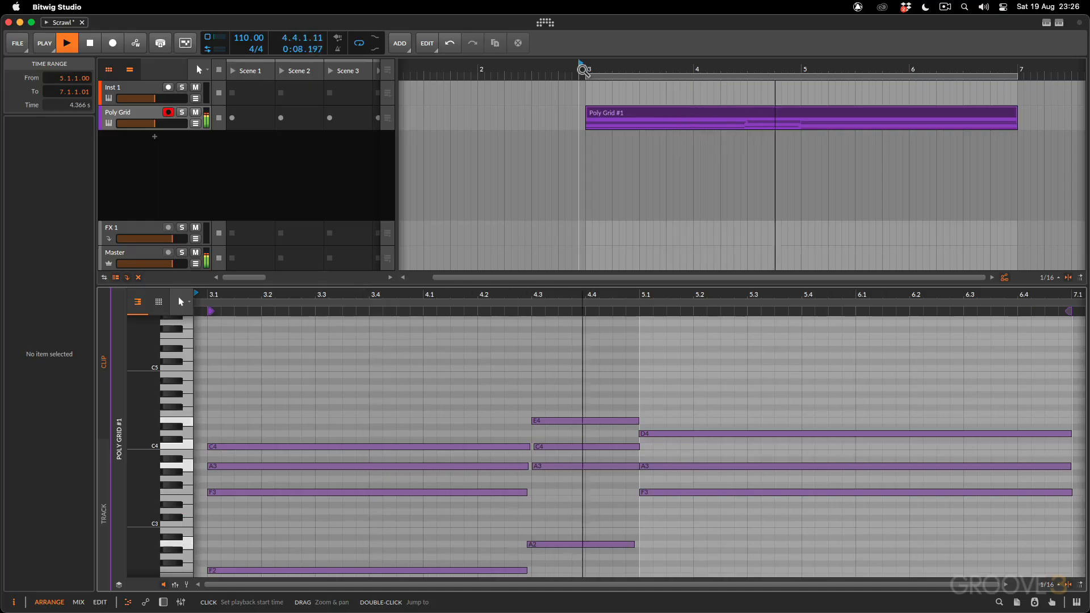
{"action": "key", "text": "space"}
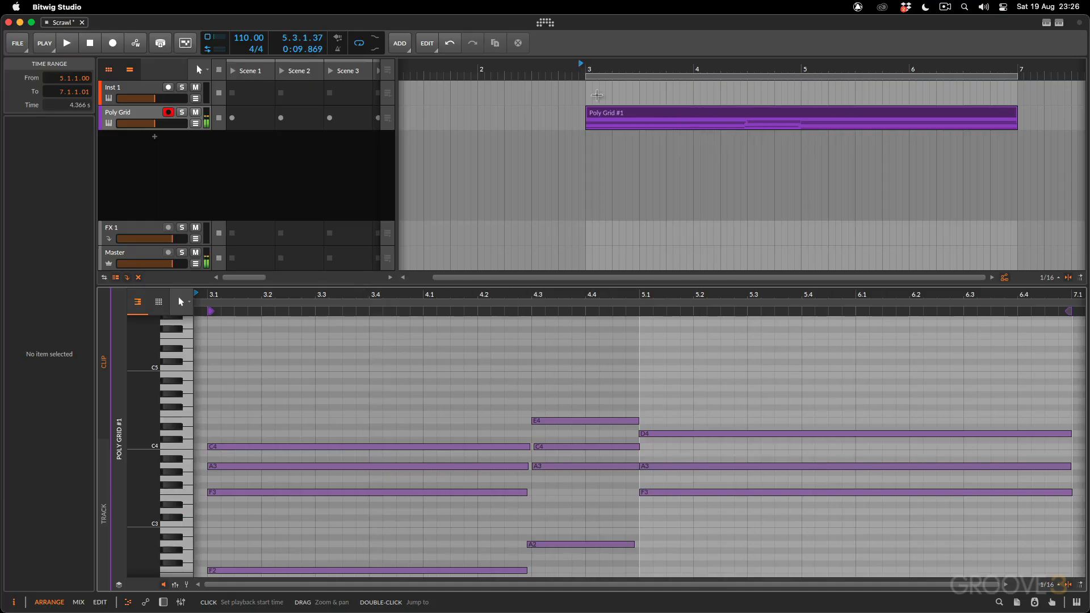
{"action": "key", "text": "d"}
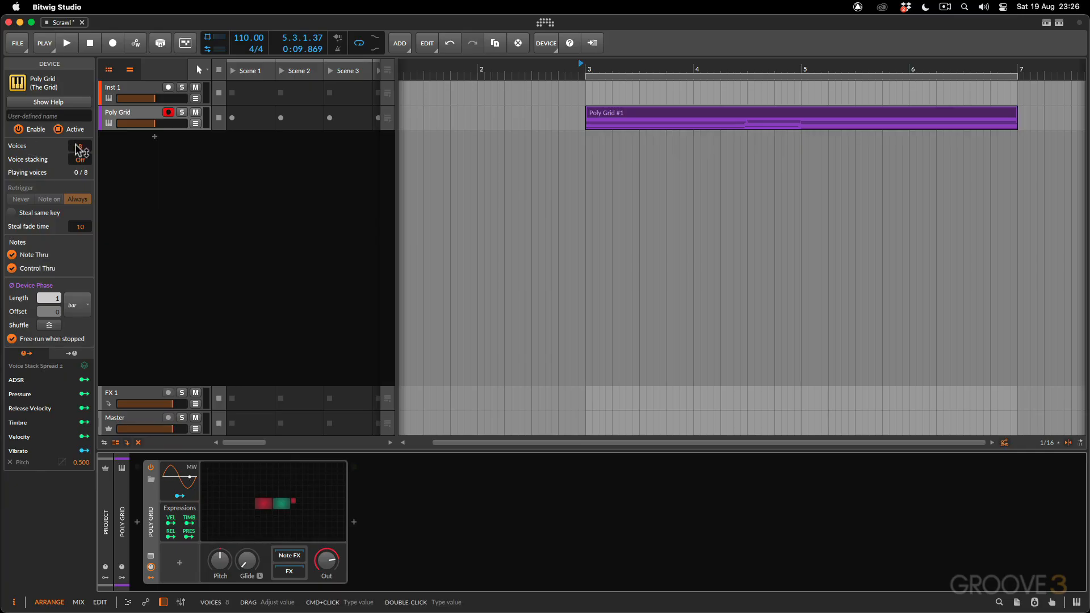
Add another Poly Grid instrument track and set its voices to 7
{"action": "left_click", "coordinate": [154, 137]}
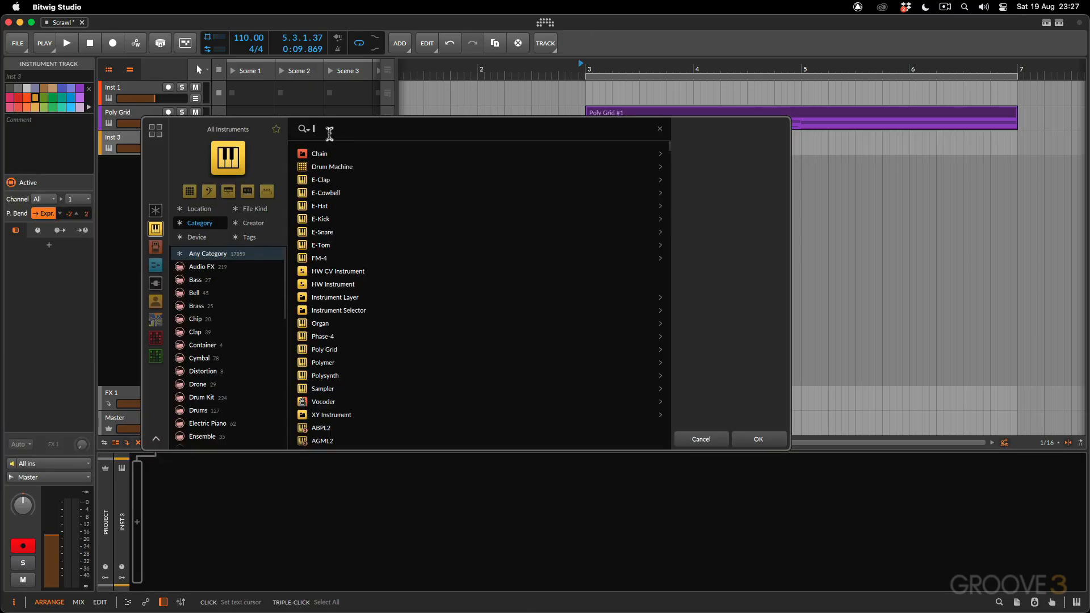
{"action": "type", "text": "grid"}
{"action": "left_click", "coordinate": [758, 439]}
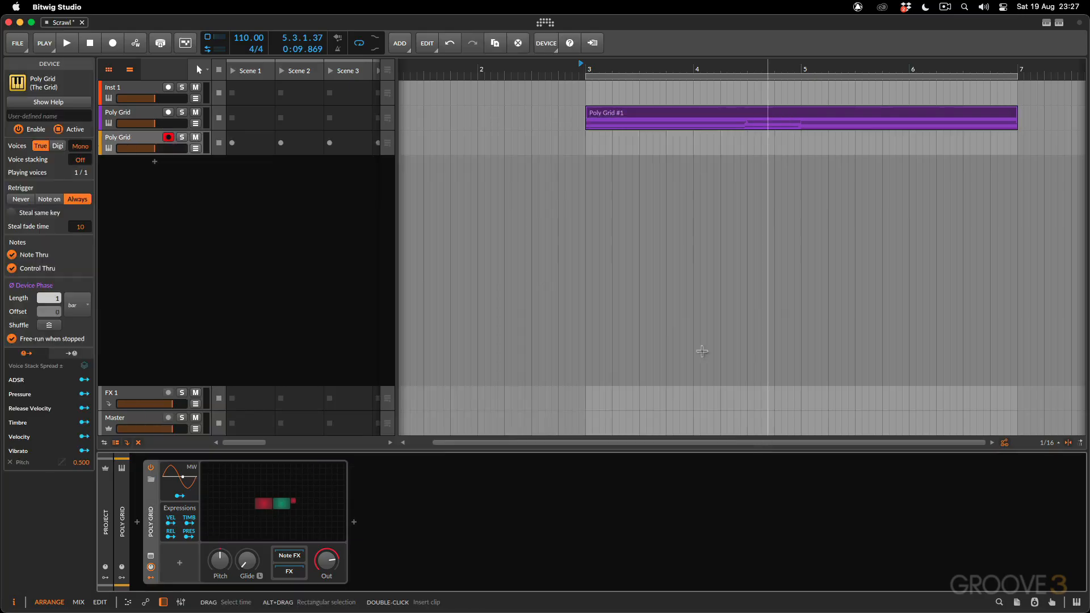
{"action": "left_click", "coordinate": [81, 147]}
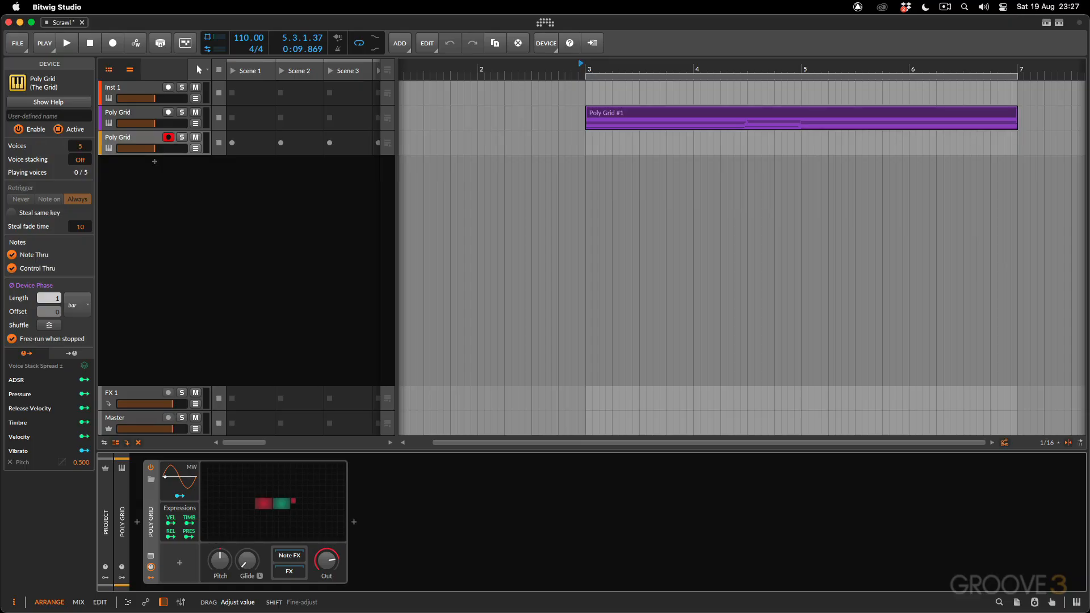
Delete the orange Poly Grid track, leaving only the purple one with the clip
{"action": "right_click", "coordinate": [139, 140]}
{"action": "left_click", "coordinate": [260, 250]}
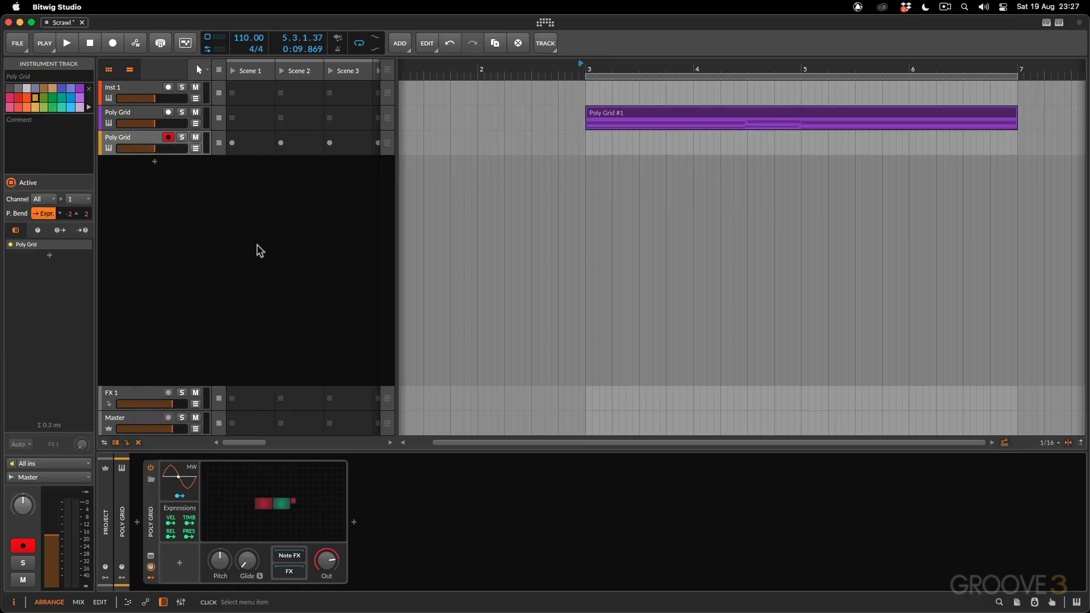
Open the purple track's Poly Grid patch, move the Union oscillator away from the ADSR, and remove the cable between them
{"action": "double_click", "coordinate": [256, 492]}
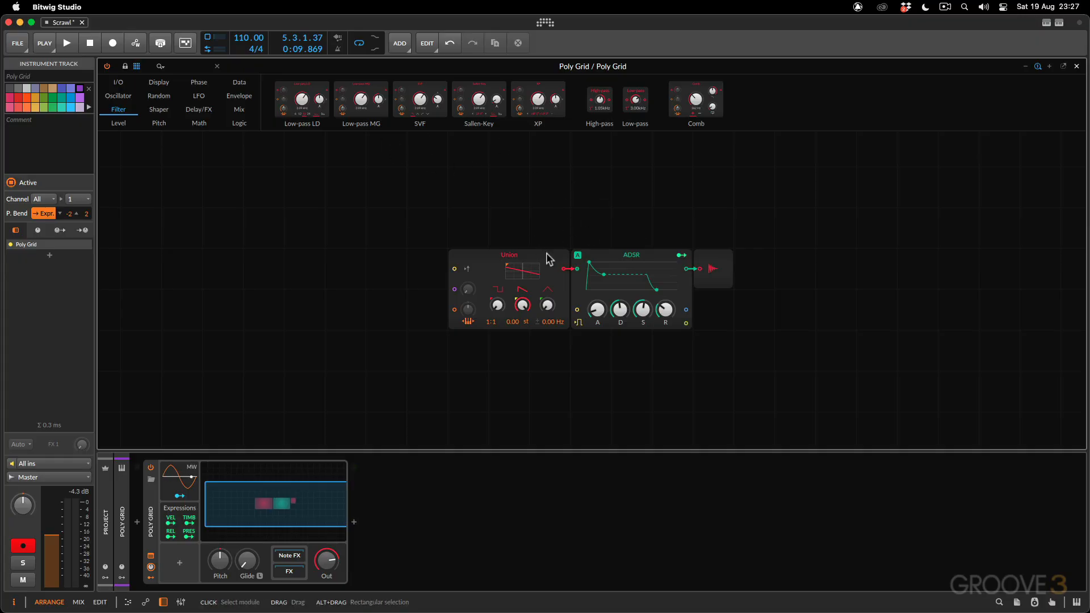
{"action": "left_click_drag", "start_coordinate": [546, 253], "coordinate": [465, 253]}
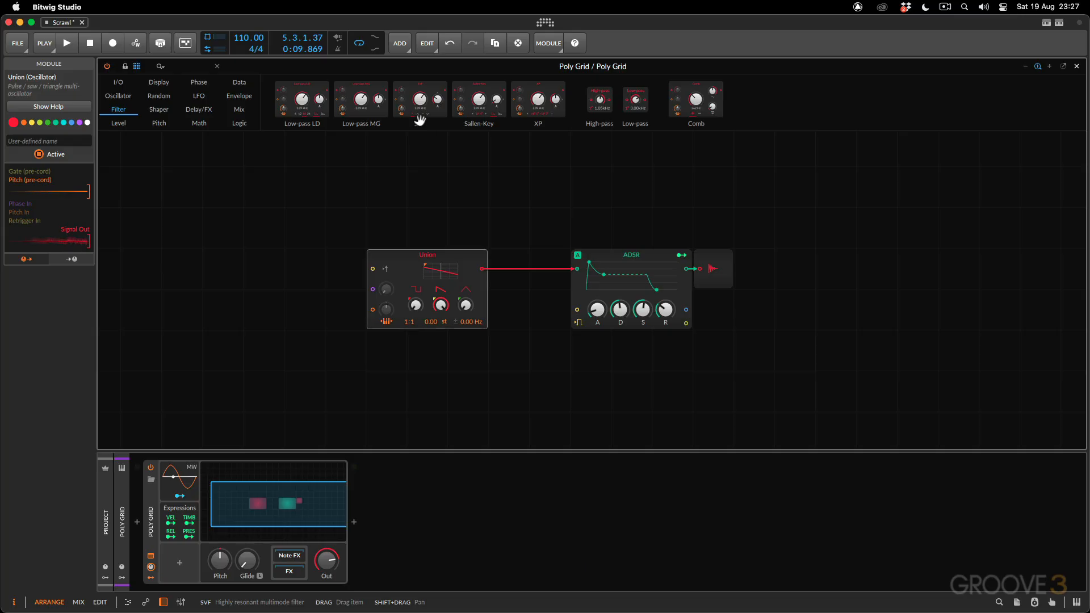
{"action": "left_click_drag", "start_coordinate": [571, 268], "coordinate": [542, 194]}
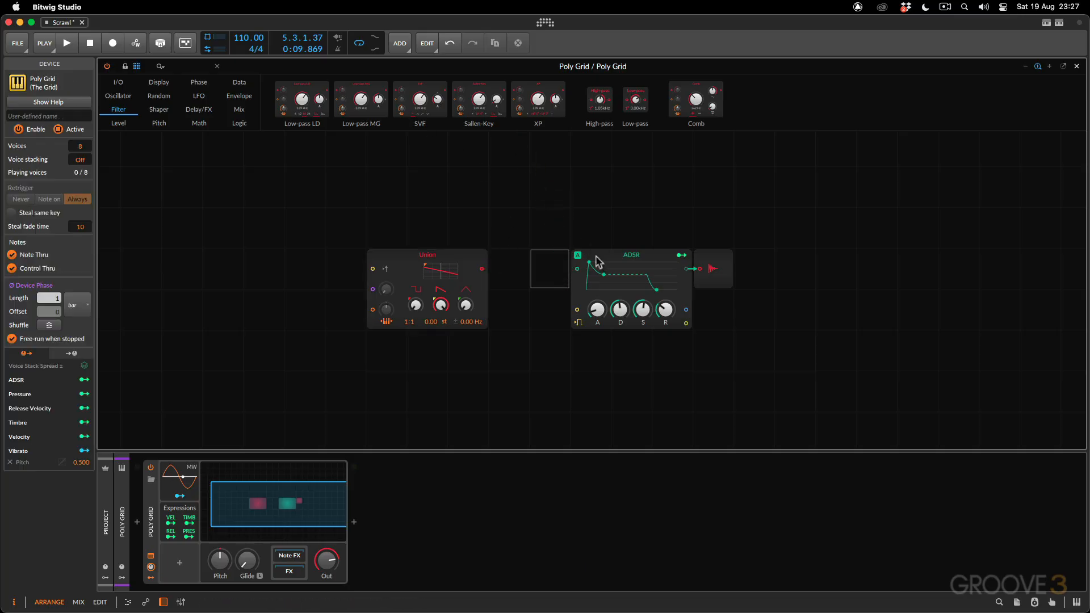
{"action": "left_click", "coordinate": [454, 256]}
{"action": "left_click_drag", "start_coordinate": [454, 256], "coordinate": [413, 257]}
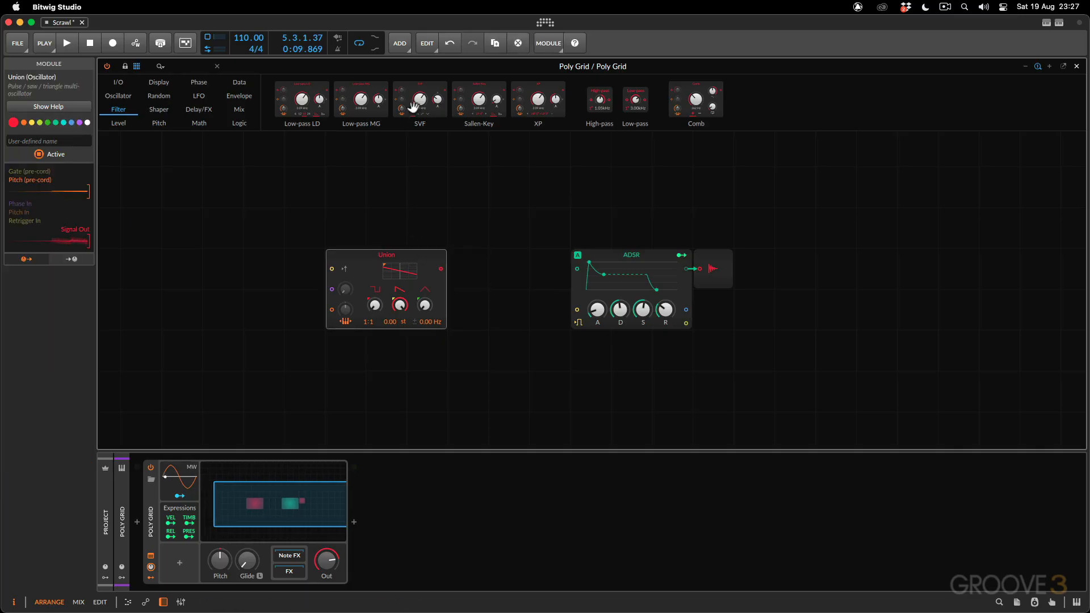
Insert an SVF filter between Union and ADSR and cable it to both modules
{"action": "left_click_drag", "start_coordinate": [420, 100], "coordinate": [473, 255]}
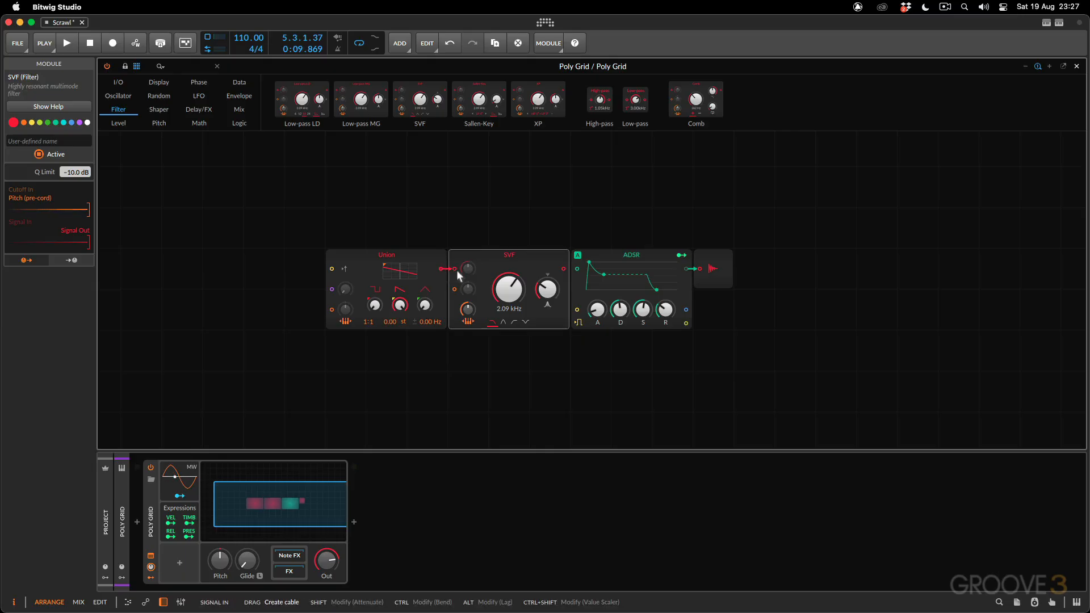
{"action": "left_click_drag", "start_coordinate": [458, 270], "coordinate": [460, 271]}
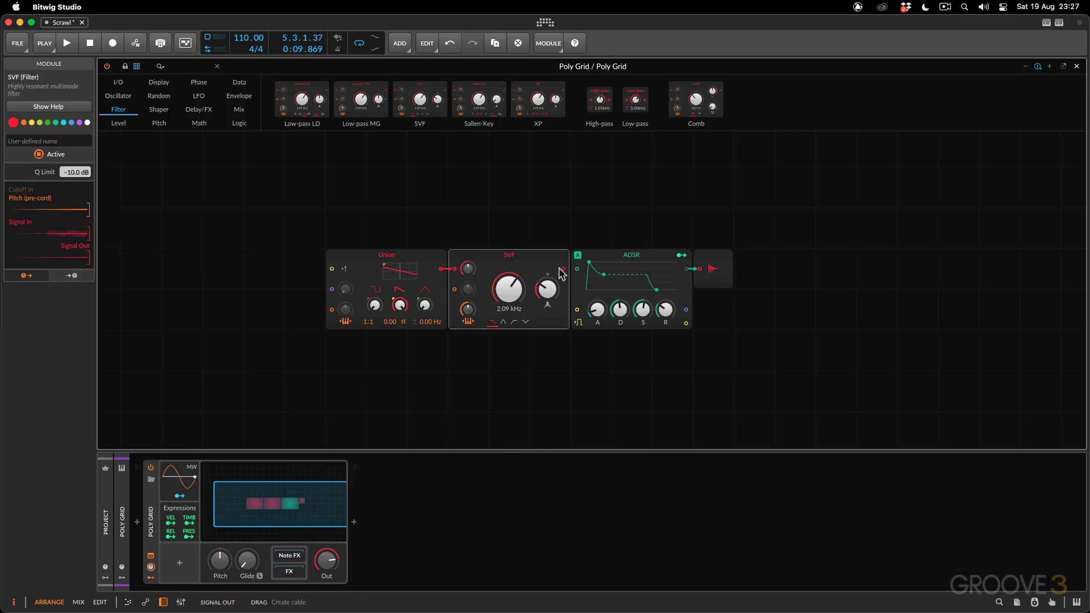
{"action": "left_click", "coordinate": [557, 203]}
Play the clip and raise the SVF cutoff to 5.12 kHz while listening
{"action": "key", "text": "space"}
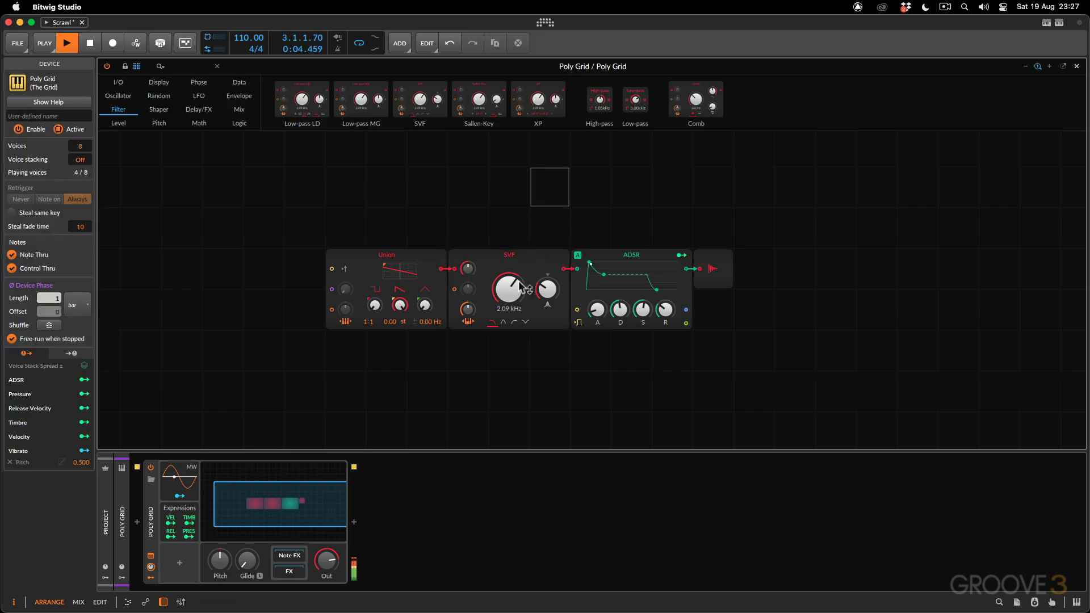
{"action": "mouse_move", "coordinate": [515, 289]}
{"action": "left_mouse_down"}
{"action": "mouse_move", "coordinate": [514, 329]}
{"action": "mouse_move", "coordinate": [514, 287]}
{"action": "left_mouse_up"}
{"action": "key", "text": "space"}
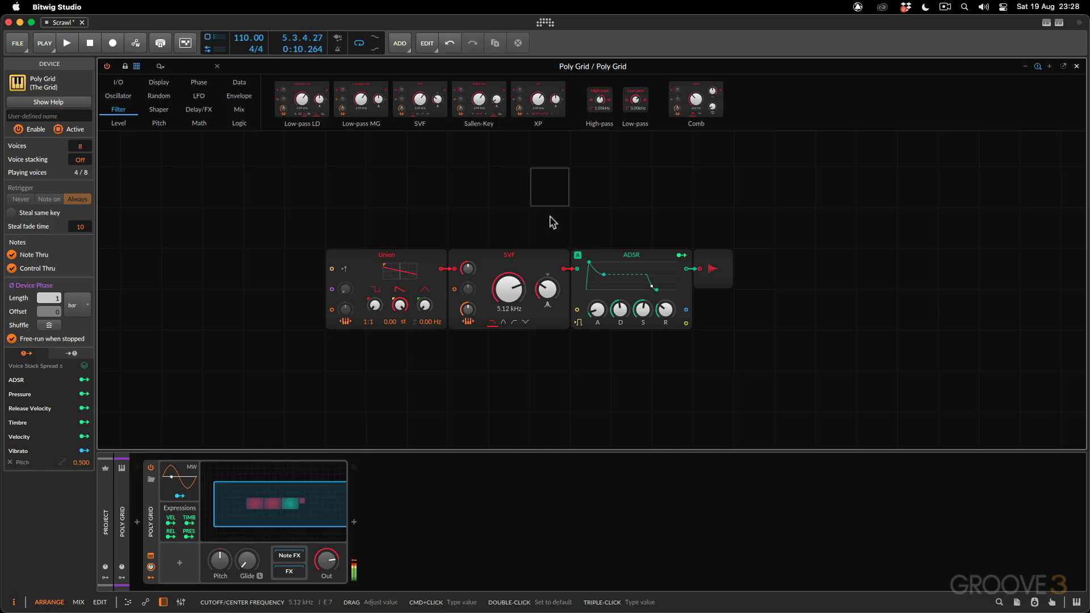
Replace the Union oscillator in the patch with a Scrawl oscillator
{"action": "left_click", "coordinate": [643, 194]}
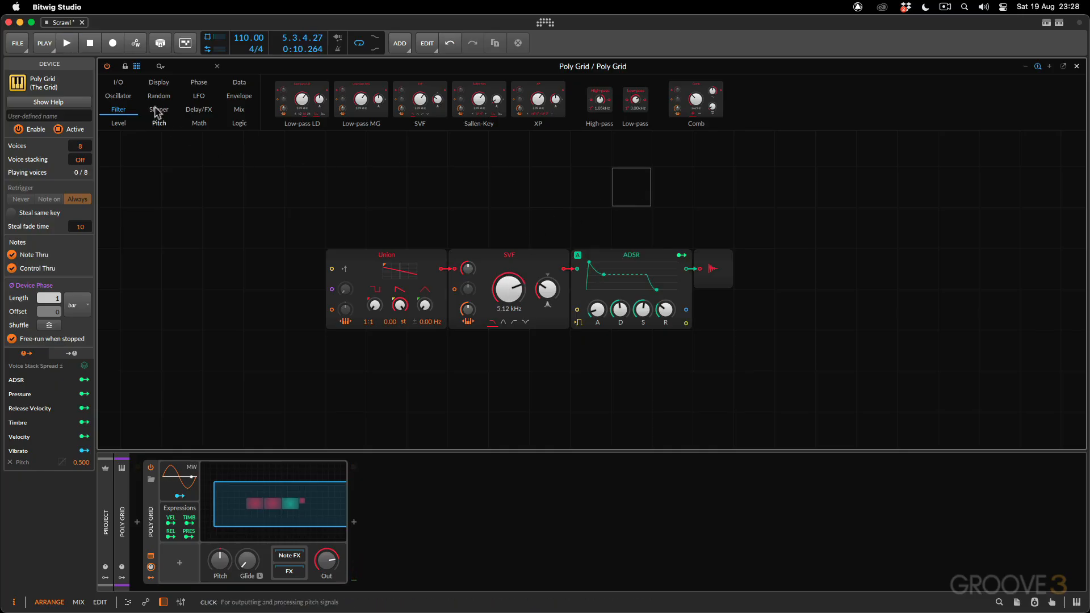
{"action": "left_click", "coordinate": [120, 97]}
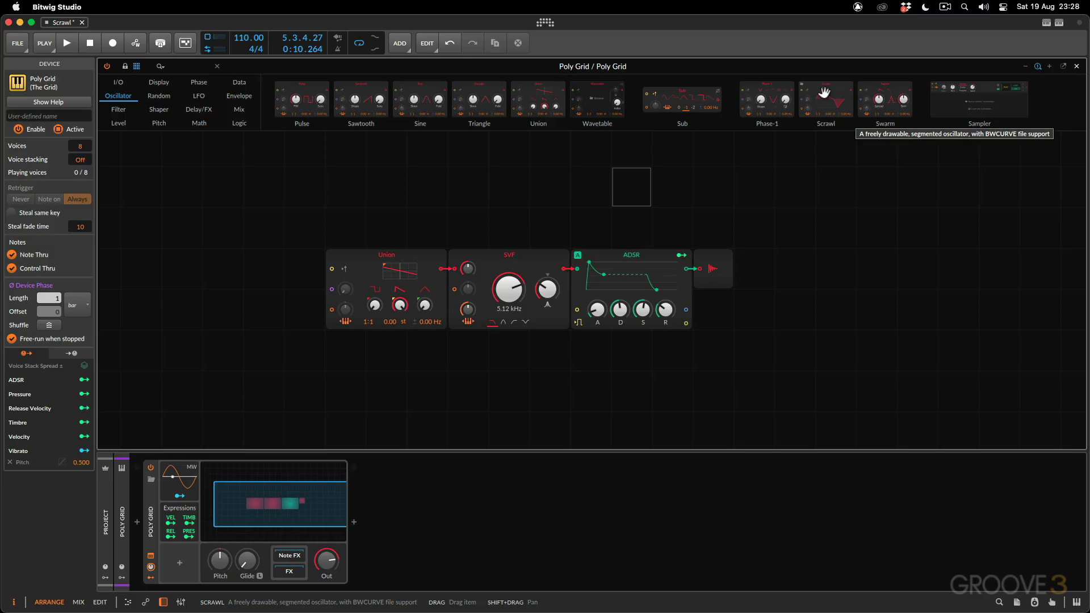
{"action": "left_click", "coordinate": [373, 279]}
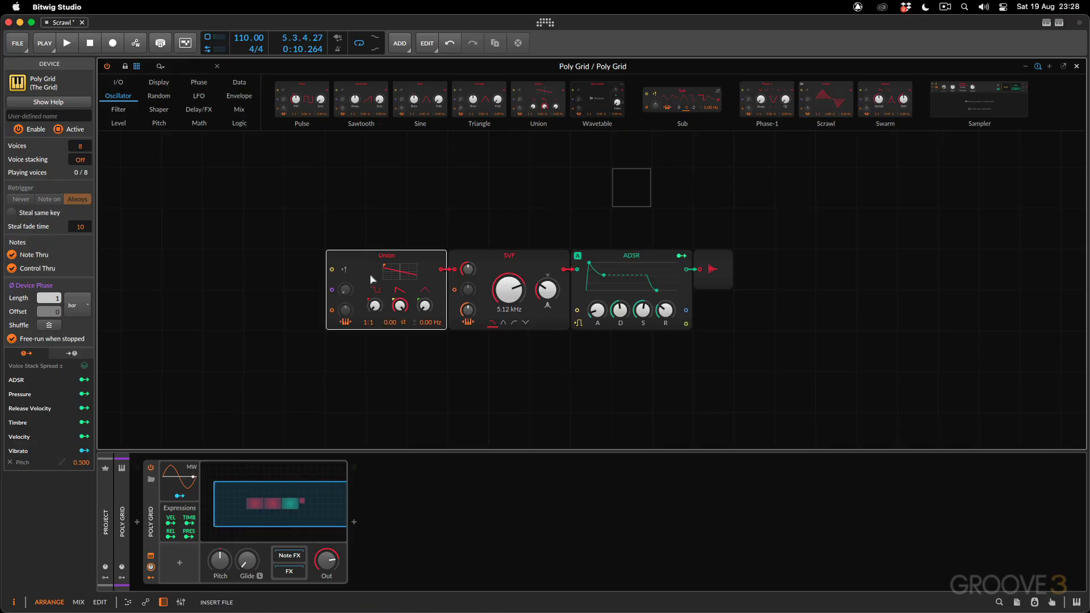
{"action": "left_click_drag", "start_coordinate": [370, 277], "coordinate": [371, 277]}
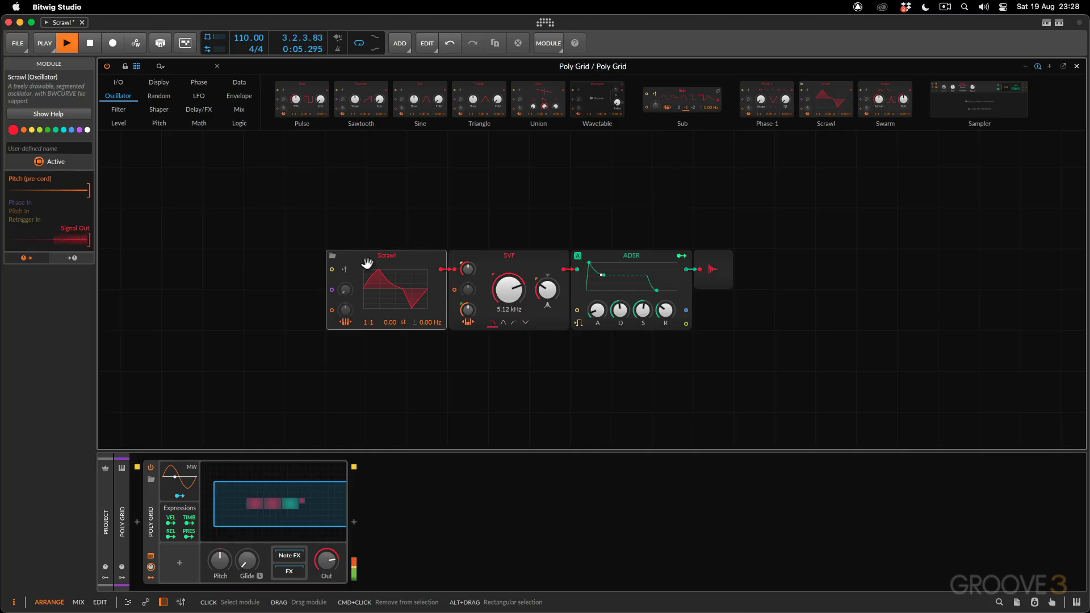
Audition Periodic curves for the Scrawl oscillator during playback and load Auto Wah as its waveform
{"action": "left_click", "coordinate": [390, 288]}
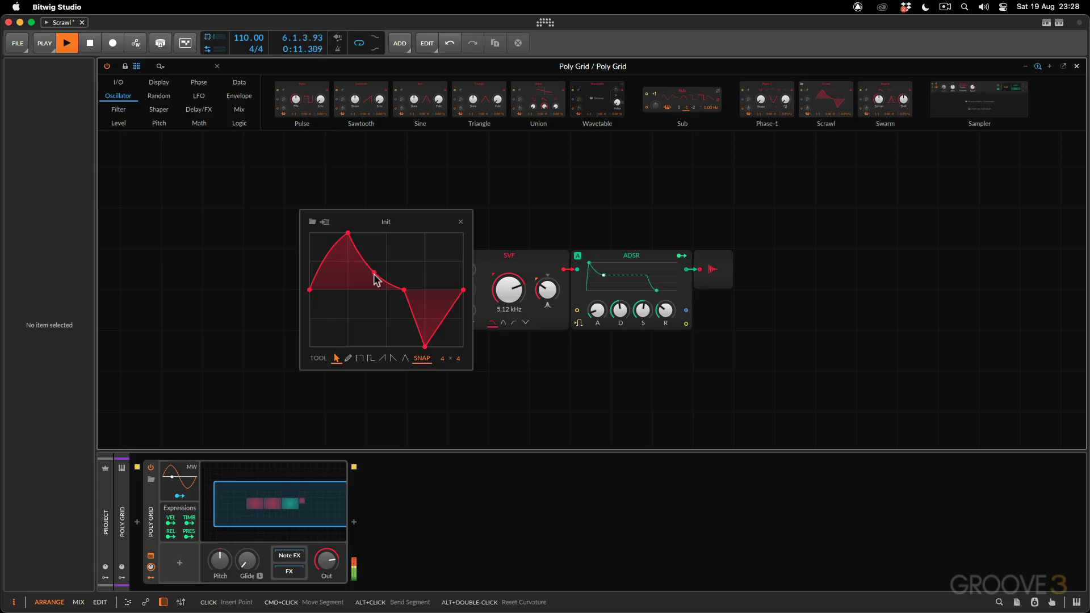
{"action": "left_click", "coordinate": [312, 222]}
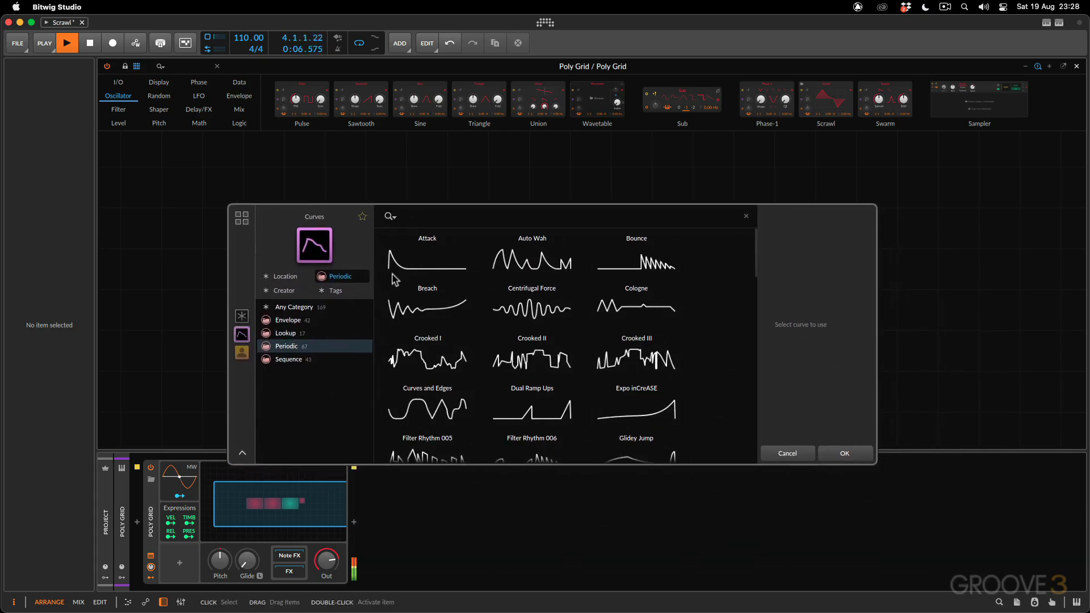
{"action": "left_click", "coordinate": [394, 267]}
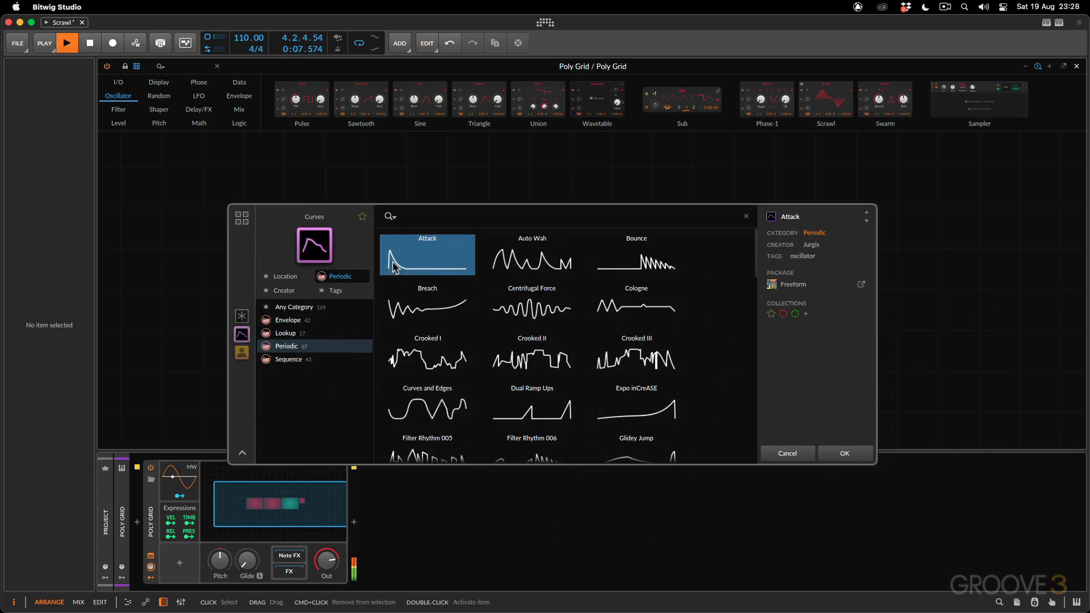
{"action": "left_click", "coordinate": [537, 268]}
{"action": "key", "text": "Right"}
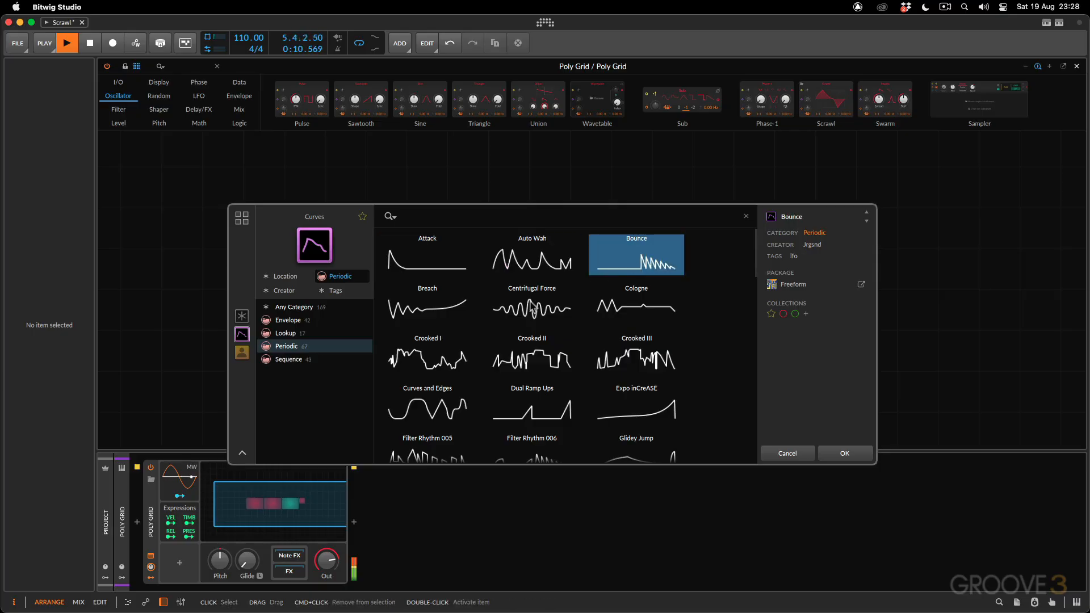
{"action": "left_click", "coordinate": [522, 312]}
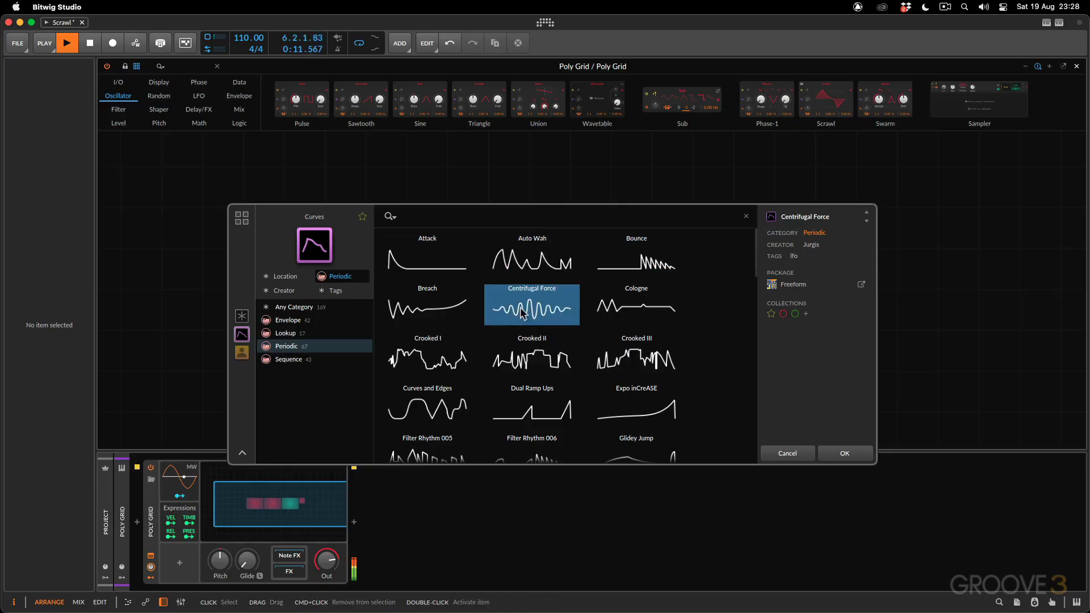
{"action": "left_click", "coordinate": [516, 263]}
{"action": "left_click", "coordinate": [840, 453]}
{"action": "key", "text": "space"}
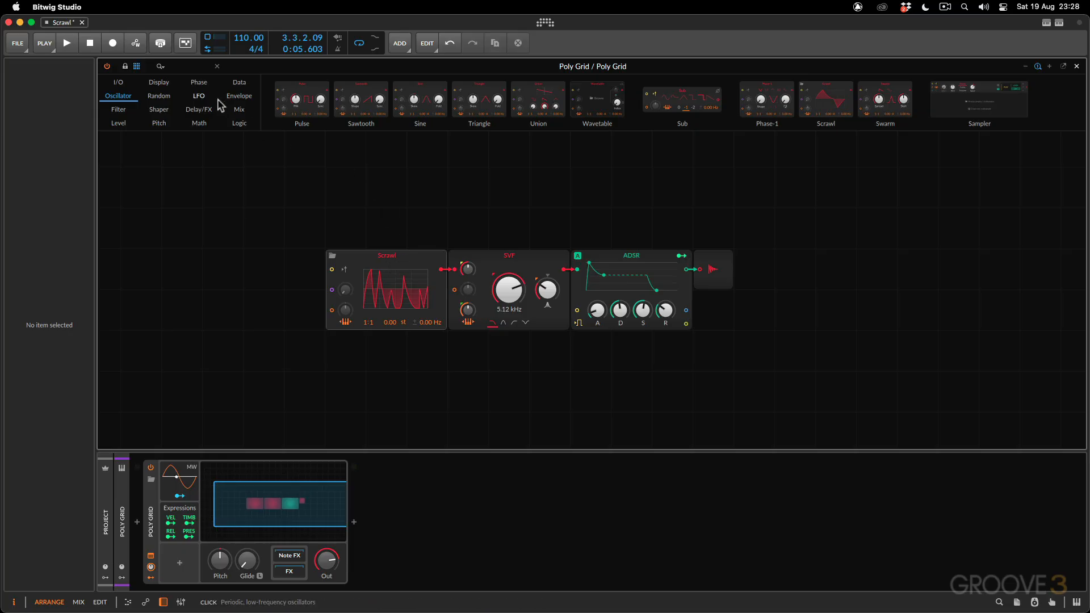
Add a Spectrum display module above the module chain and cable Scrawl's signal output to its first input
{"action": "left_click", "coordinate": [159, 83]}
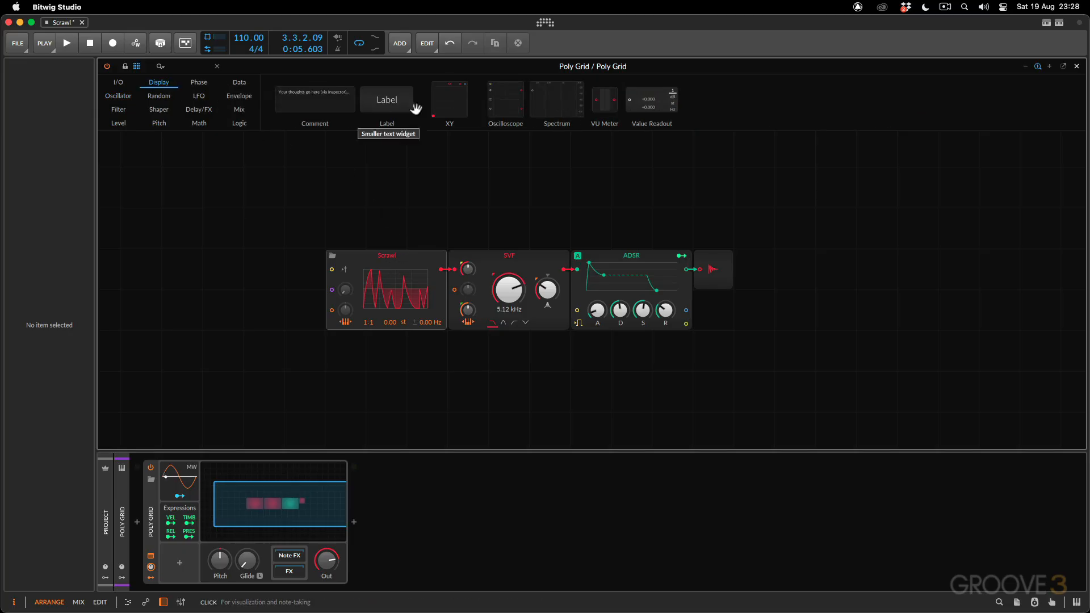
{"action": "left_click_drag", "start_coordinate": [545, 112], "coordinate": [809, 191]}
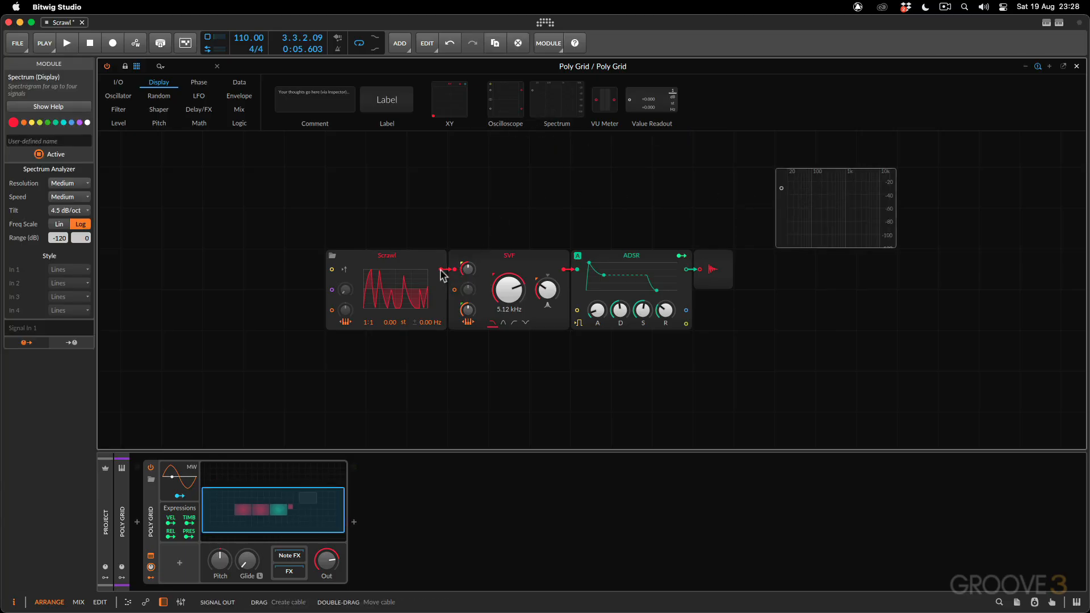
{"action": "left_click_drag", "start_coordinate": [442, 269], "coordinate": [781, 189]}
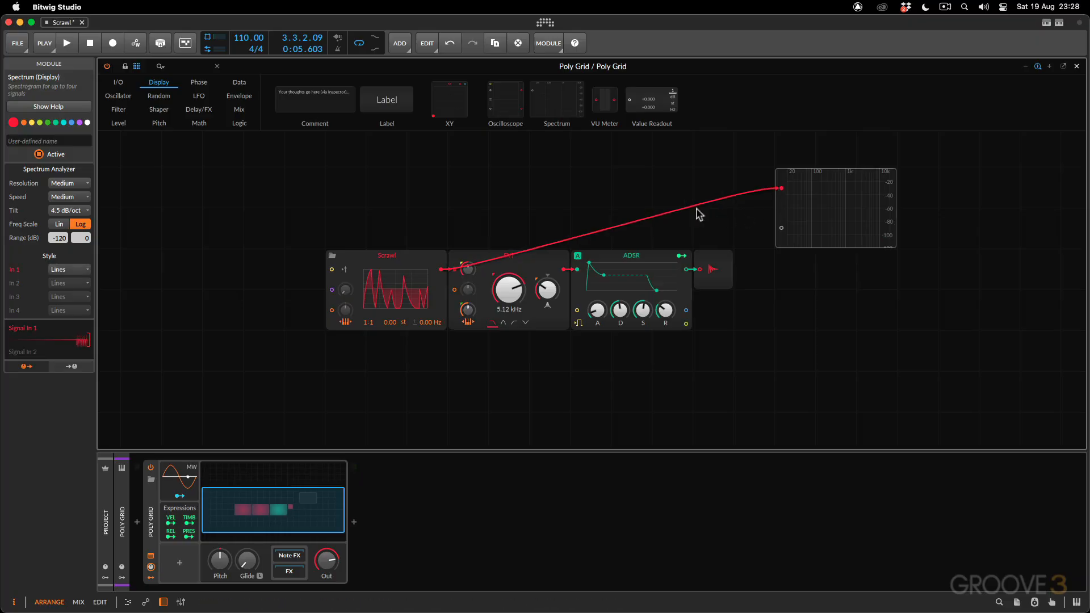
Play the clip with the Spectrum running and lower the SVF cutoff to 4.07 kHz
{"action": "key", "text": "space"}
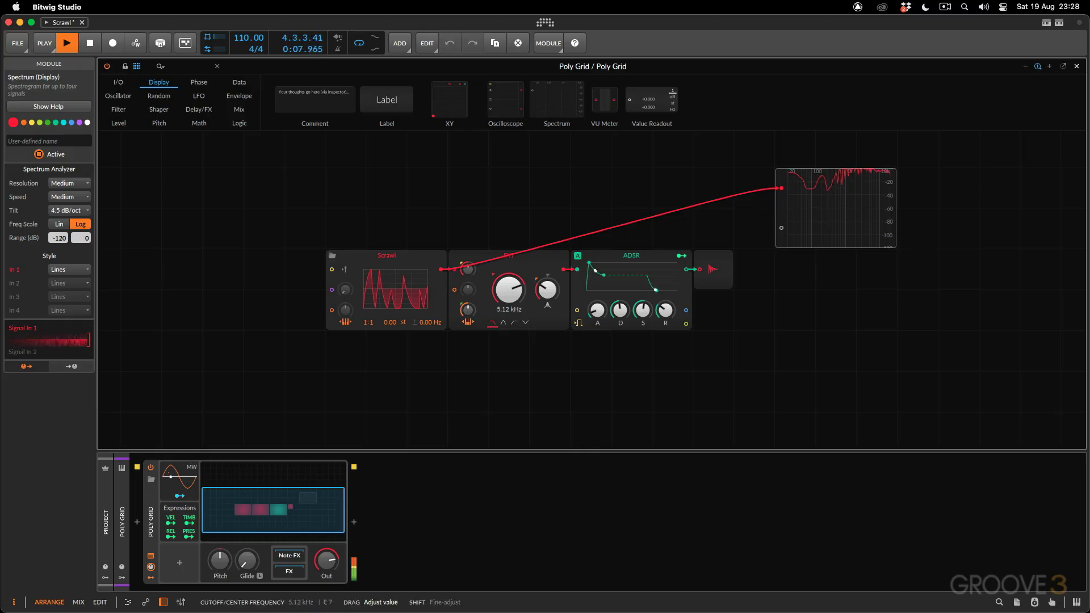
{"action": "mouse_move", "coordinate": [508, 290]}
{"action": "left_mouse_down"}
{"action": "mouse_move", "coordinate": [509, 329]}
{"action": "mouse_move", "coordinate": [509, 305]}
{"action": "left_mouse_up"}
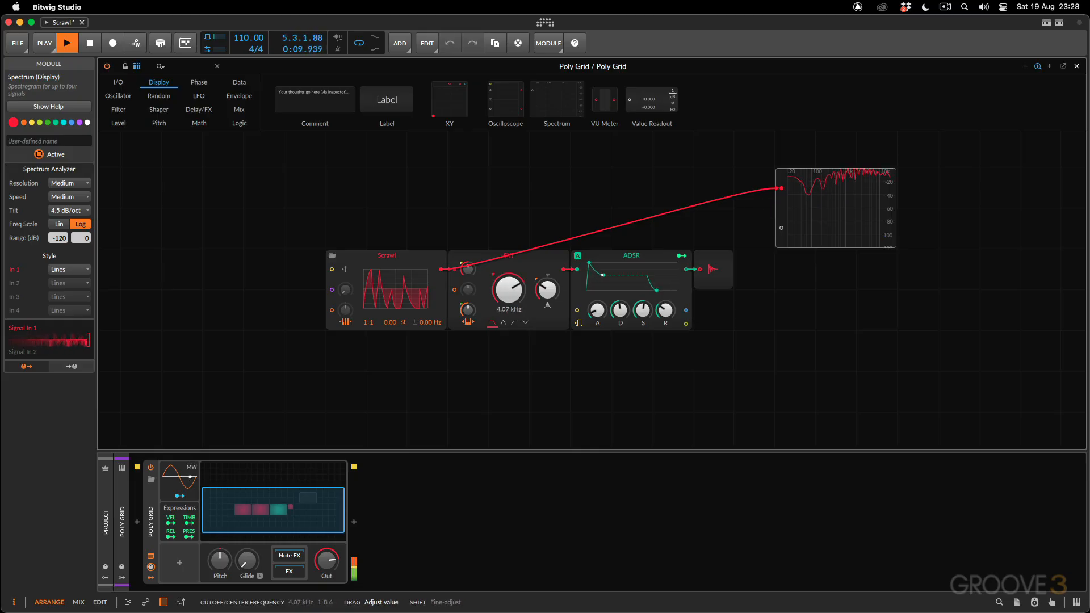
{"action": "key", "text": "space"}
Feed the Spectrum from the ADSR output instead of Scrawl, and lower the SVF cutoff to 1.02 kHz during playback
{"action": "double_click", "coordinate": [780, 188]}
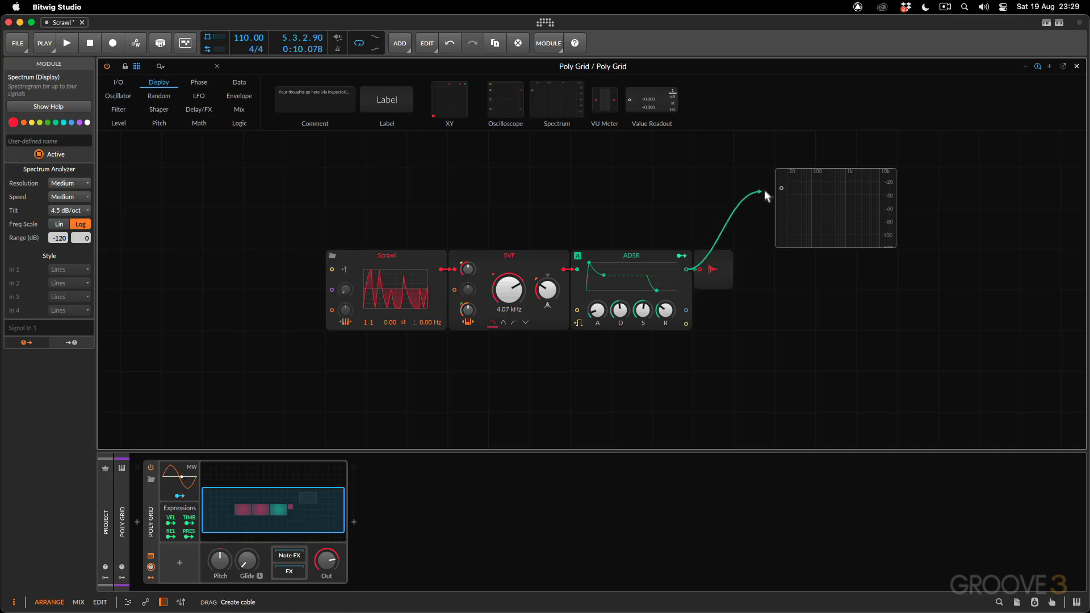
{"action": "left_click_drag", "start_coordinate": [763, 190], "coordinate": [781, 187]}
{"action": "key", "text": "space"}
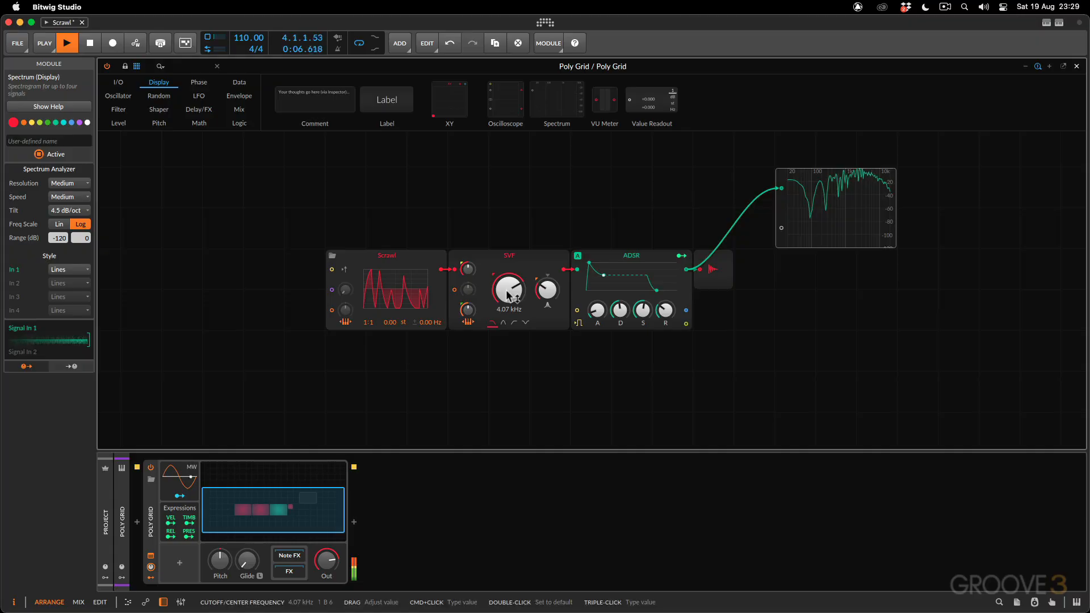
{"action": "left_click_drag", "start_coordinate": [508, 294], "coordinate": [508, 323]}
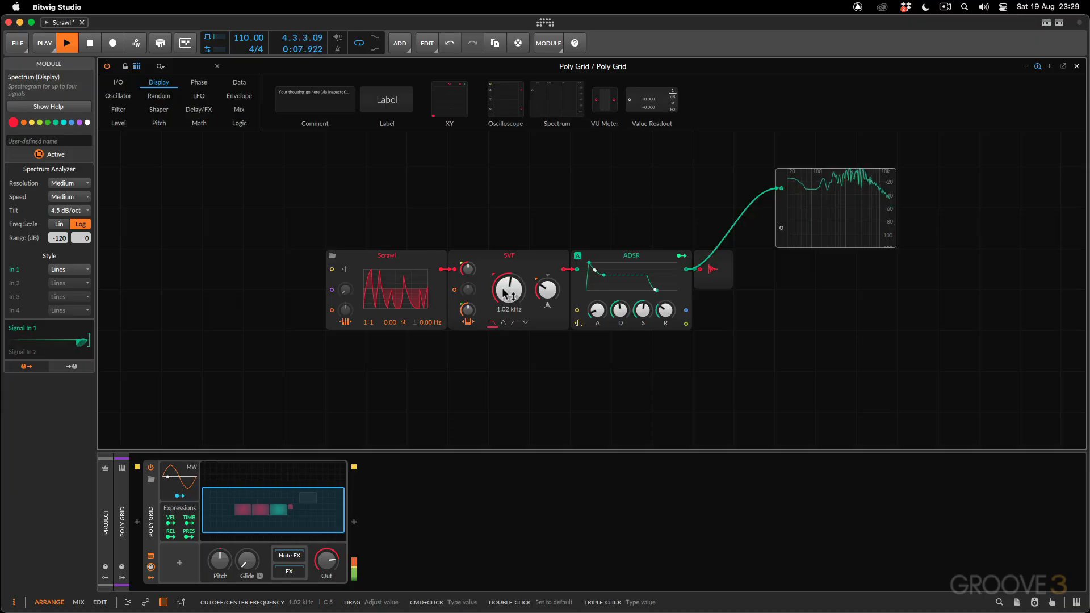
{"action": "key", "text": "space"}
Open Scrawl's waveform in the pop-out curve editor, enlarge the editor and reposition it over the patch
{"action": "left_click", "coordinate": [369, 289]}
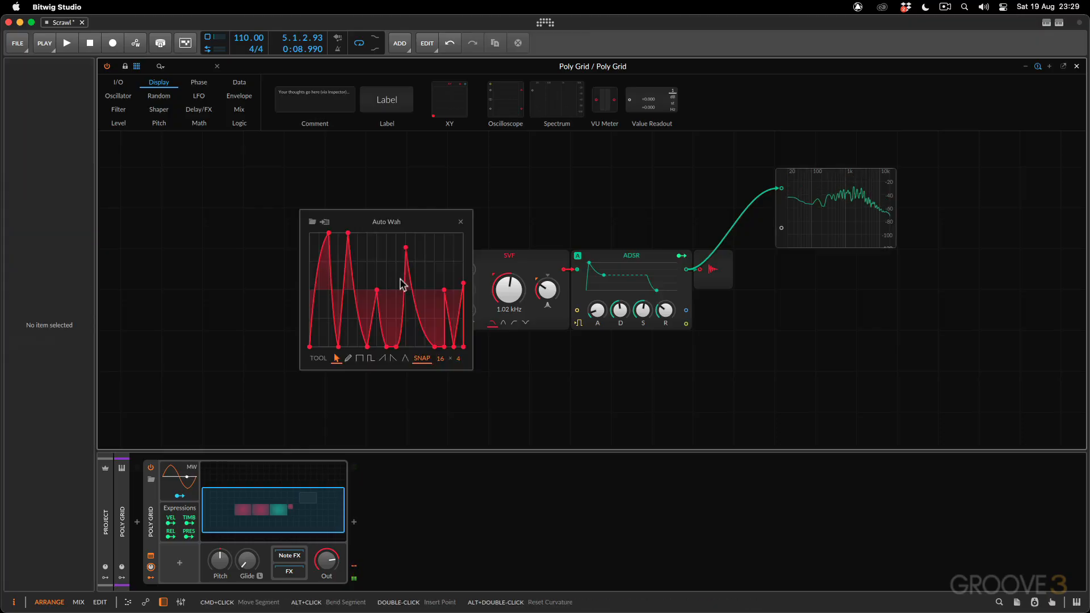
{"action": "left_click_drag", "start_coordinate": [367, 213], "coordinate": [218, 157]}
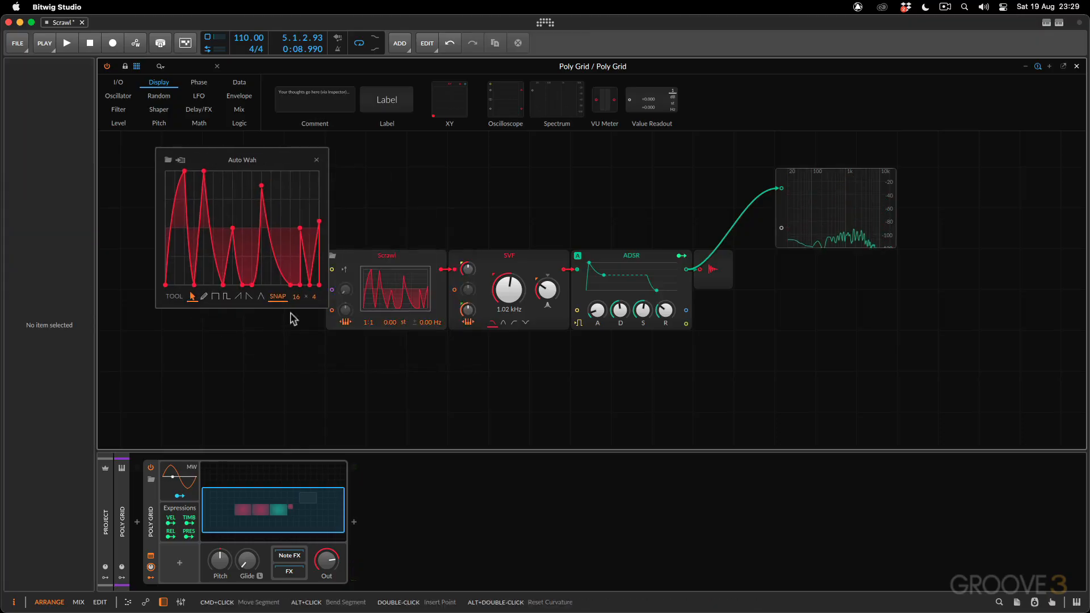
{"action": "left_click_drag", "start_coordinate": [323, 307], "coordinate": [448, 343]}
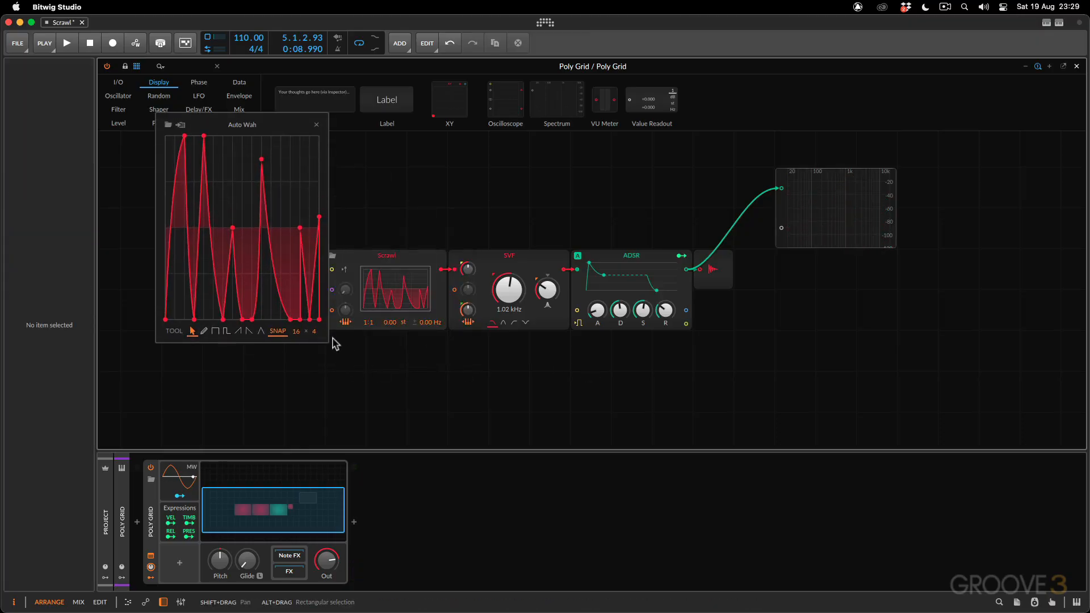
{"action": "left_click_drag", "start_coordinate": [328, 339], "coordinate": [565, 341]}
{"action": "left_click_drag", "start_coordinate": [349, 135], "coordinate": [425, 150]}
Draw a freehand two-hump waveform over the Auto Wah curve with the pencil tool and audition it
{"action": "left_click", "coordinate": [222, 346]}
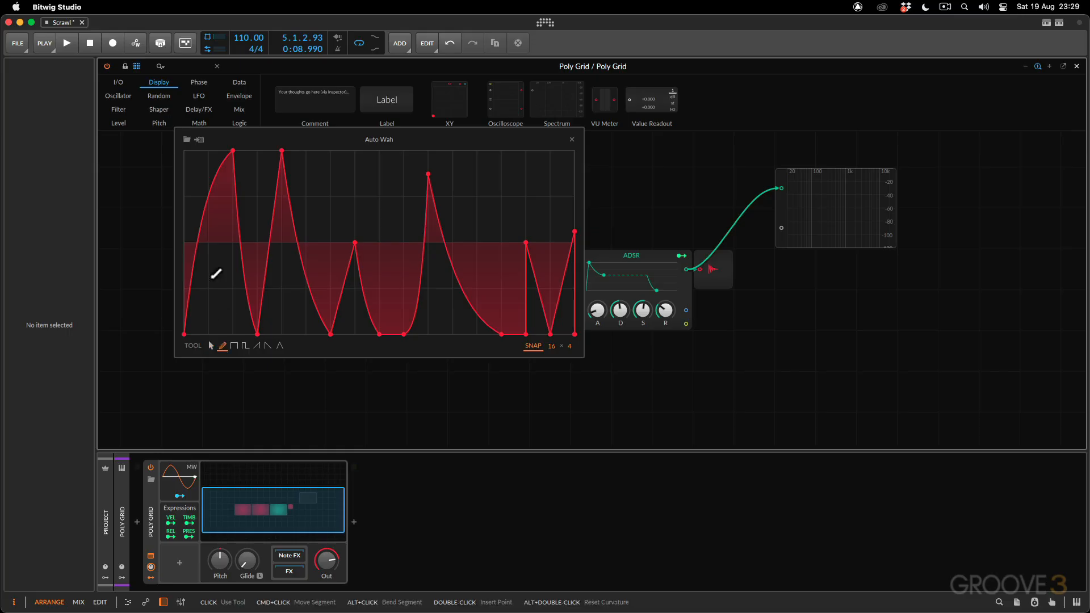
{"action": "mouse_move", "coordinate": [202, 238]}
{"action": "left_mouse_down"}
{"action": "mouse_move", "coordinate": [355, 245]}
{"action": "mouse_move", "coordinate": [509, 176]}
{"action": "mouse_move", "coordinate": [530, 182]}
{"action": "left_mouse_up"}
{"action": "key", "text": "space"}
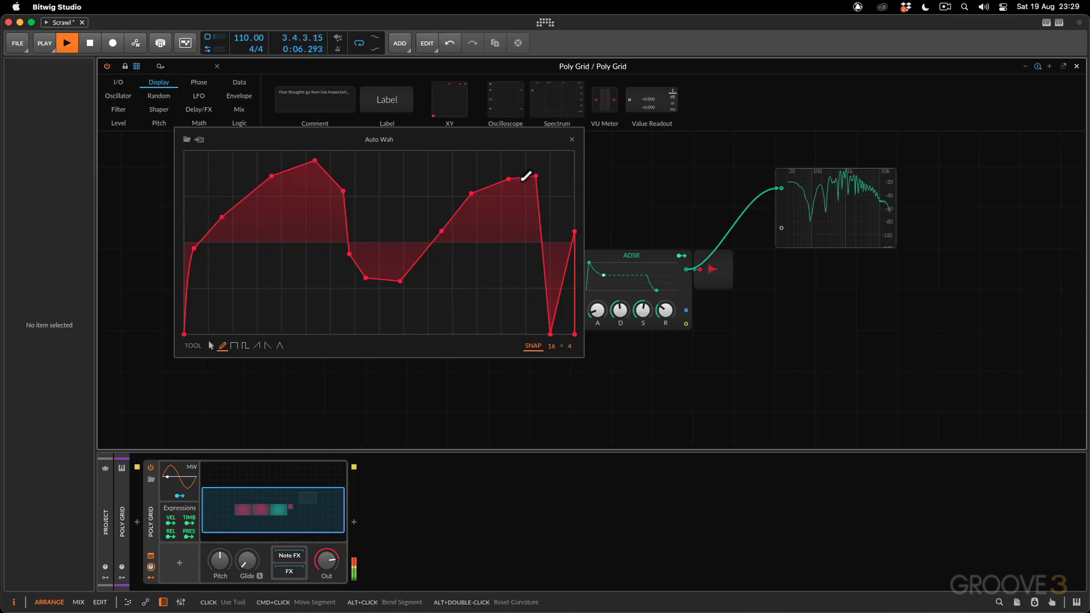
{"action": "key", "text": "space"}
Set the horizontal snap grid to 22 divisions and redraw the waveform's middle and second hump with the step-shape and pencil tools
{"action": "left_click_drag", "start_coordinate": [552, 347], "coordinate": [553, 335]}
{"action": "left_click", "coordinate": [346, 244]}
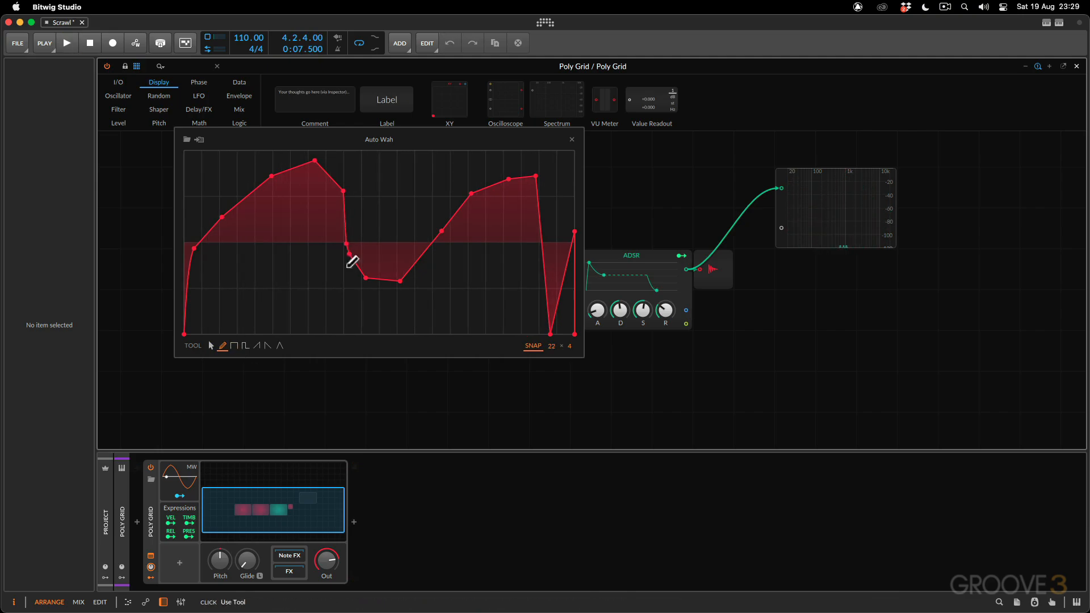
{"action": "left_click_drag", "start_coordinate": [347, 267], "coordinate": [417, 245]}
{"action": "left_click", "coordinate": [235, 347]}
{"action": "mouse_move", "coordinate": [351, 311]}
{"action": "left_mouse_down"}
{"action": "mouse_move", "coordinate": [369, 309]}
{"action": "mouse_move", "coordinate": [461, 188]}
{"action": "left_mouse_up"}
{"action": "left_click", "coordinate": [223, 347]}
{"action": "mouse_move", "coordinate": [386, 268]}
{"action": "left_mouse_down"}
{"action": "mouse_move", "coordinate": [465, 174]}
{"action": "mouse_move", "coordinate": [510, 170]}
{"action": "left_mouse_up"}
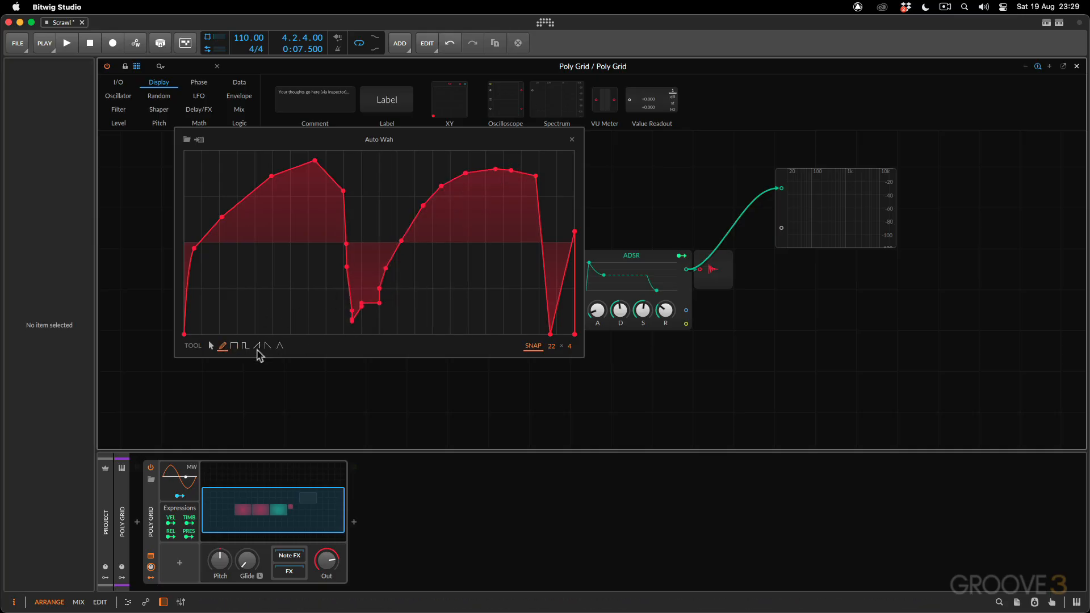
Draw rising saw segments of varying height across the waveform while auditioning it, and close the curve editor
{"action": "left_click", "coordinate": [258, 346]}
{"action": "mouse_move", "coordinate": [415, 230]}
{"action": "left_mouse_down"}
{"action": "mouse_move", "coordinate": [443, 186]}
{"action": "mouse_move", "coordinate": [529, 305]}
{"action": "left_mouse_up"}
{"action": "key", "text": "space"}
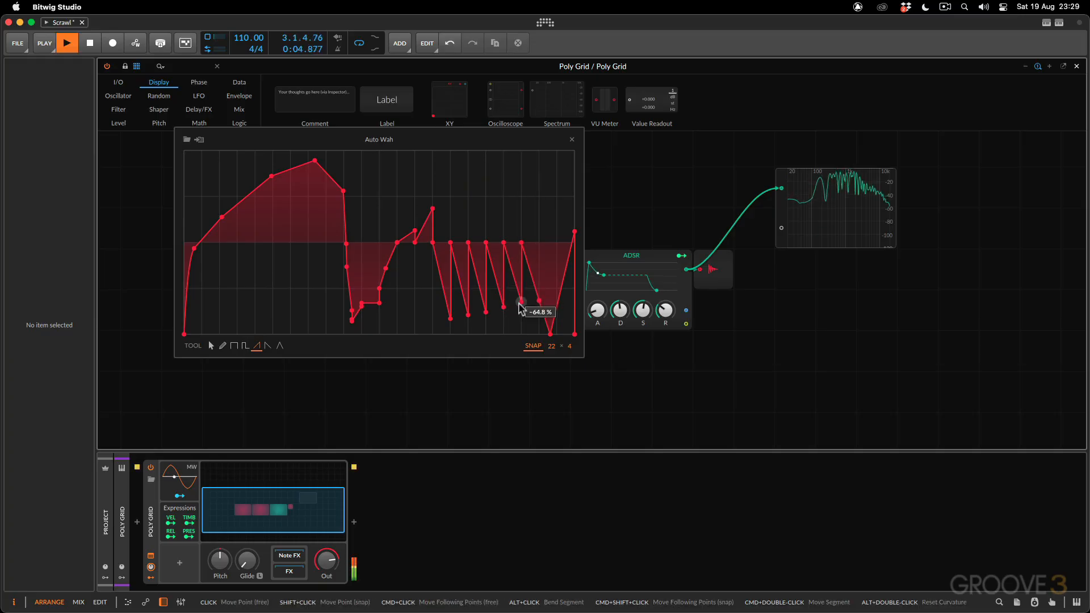
{"action": "mouse_move", "coordinate": [220, 219]}
{"action": "left_mouse_down"}
{"action": "mouse_move", "coordinate": [279, 291]}
{"action": "mouse_move", "coordinate": [340, 178]}
{"action": "mouse_move", "coordinate": [318, 165]}
{"action": "mouse_move", "coordinate": [413, 209]}
{"action": "mouse_move", "coordinate": [562, 155]}
{"action": "left_mouse_up"}
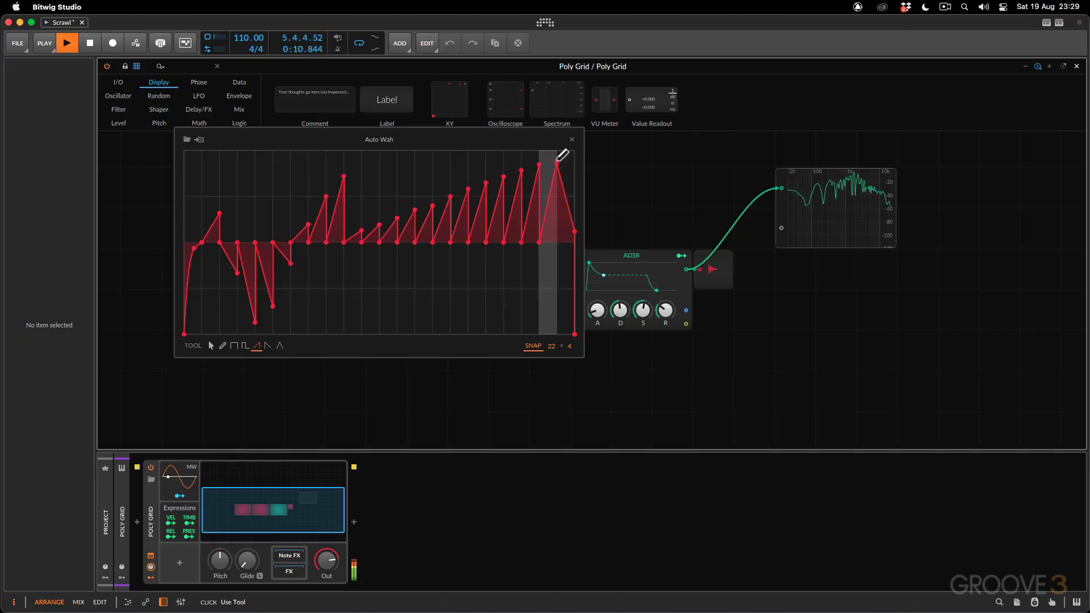
{"action": "key", "text": "space"}
{"action": "left_click", "coordinate": [569, 140]}
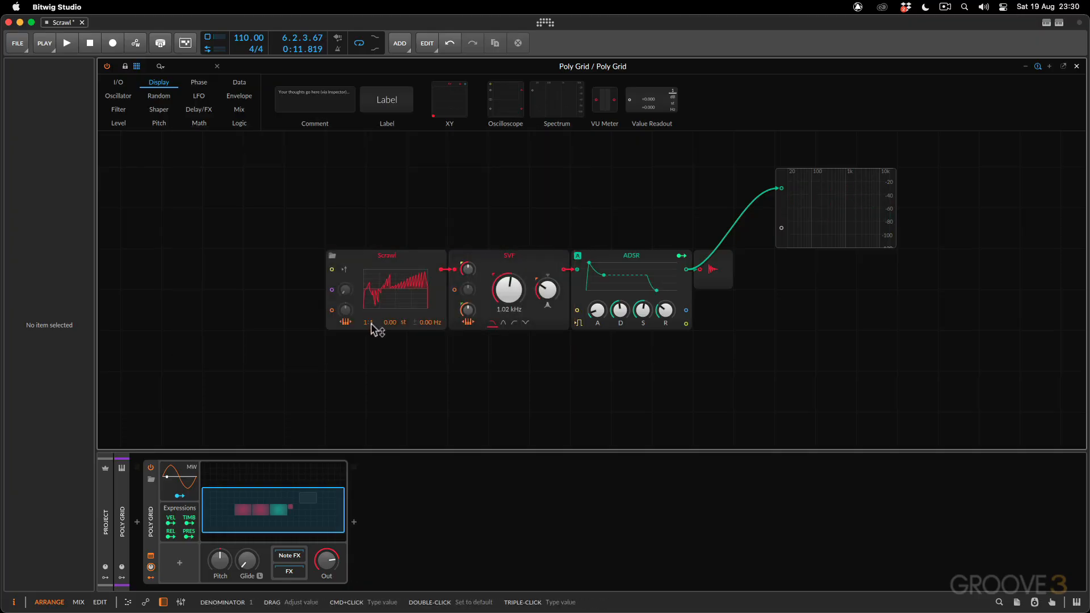
Change Scrawl's pitch ratio to 1:2 while the clip plays
{"action": "key", "text": "space"}
{"action": "scroll", "coordinate": [370, 323], "scroll_direction": "up", "scroll_amount": 1}
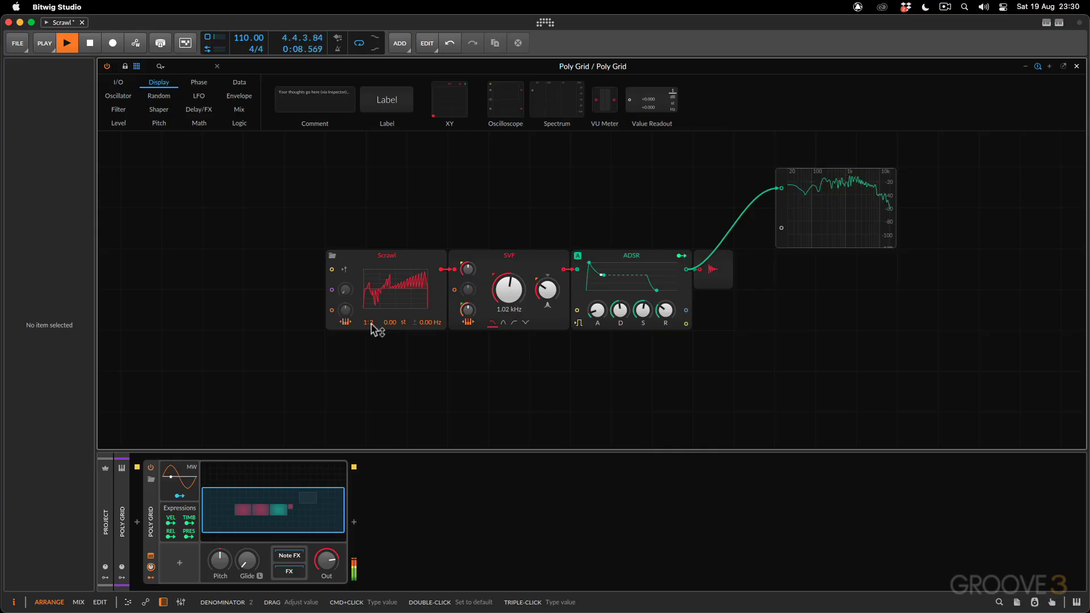
{"action": "key", "text": "space"}
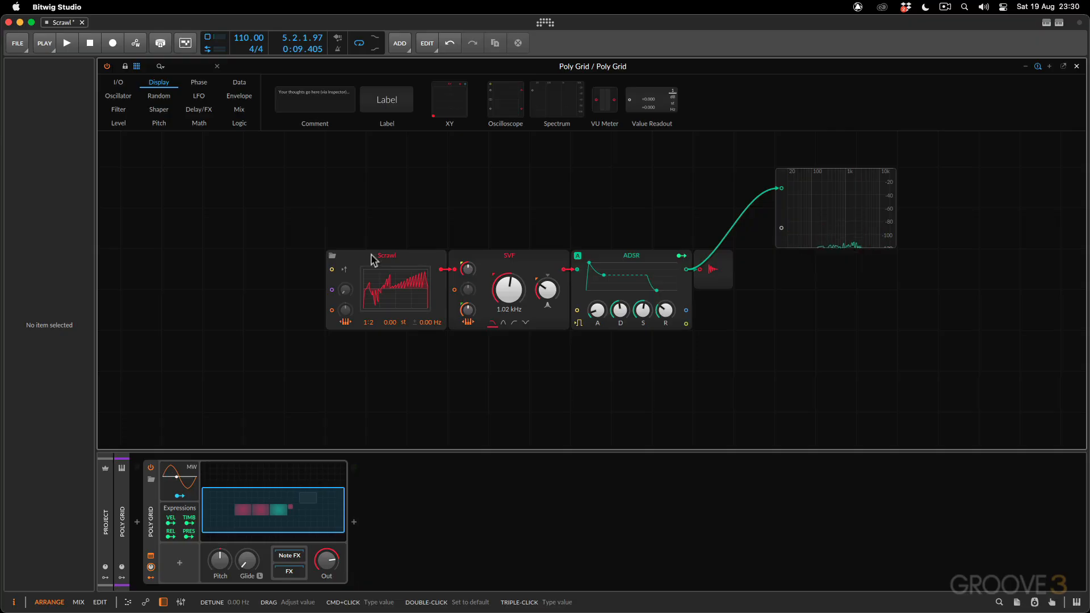
Open the Scrawl module's help view and set the stereo detune to 0.97 Hz from there during playback
{"action": "left_click", "coordinate": [345, 252]}
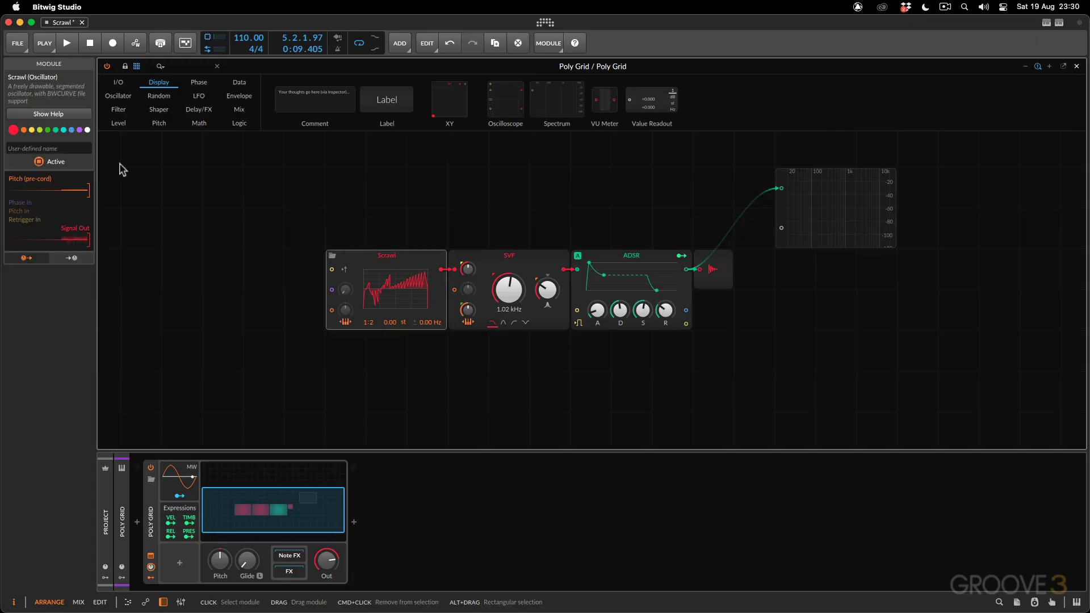
{"action": "left_click", "coordinate": [49, 114]}
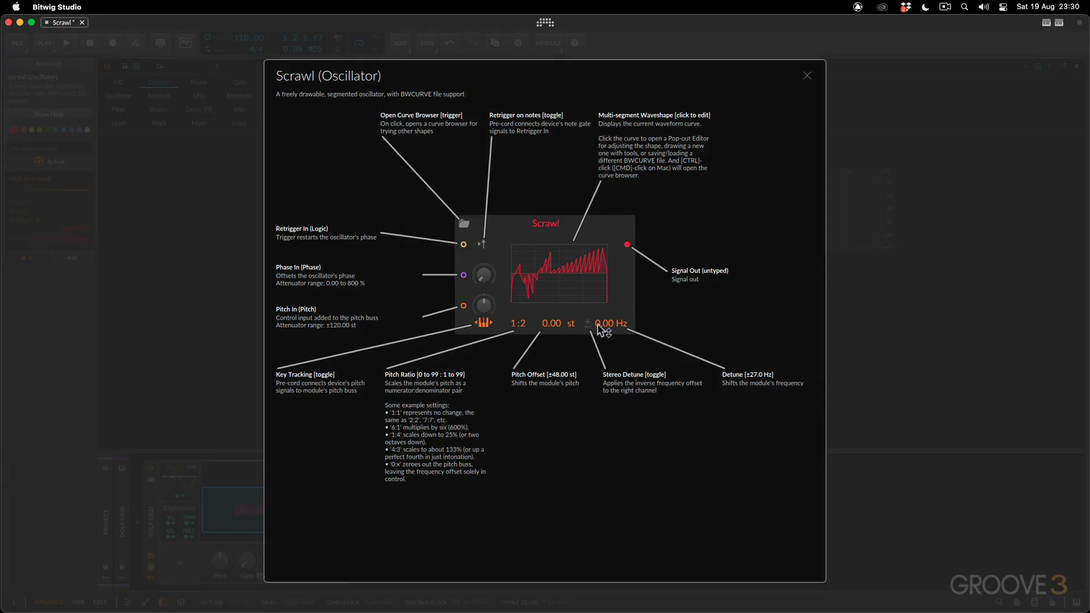
{"action": "key", "text": "space"}
{"action": "left_click", "coordinate": [807, 77]}
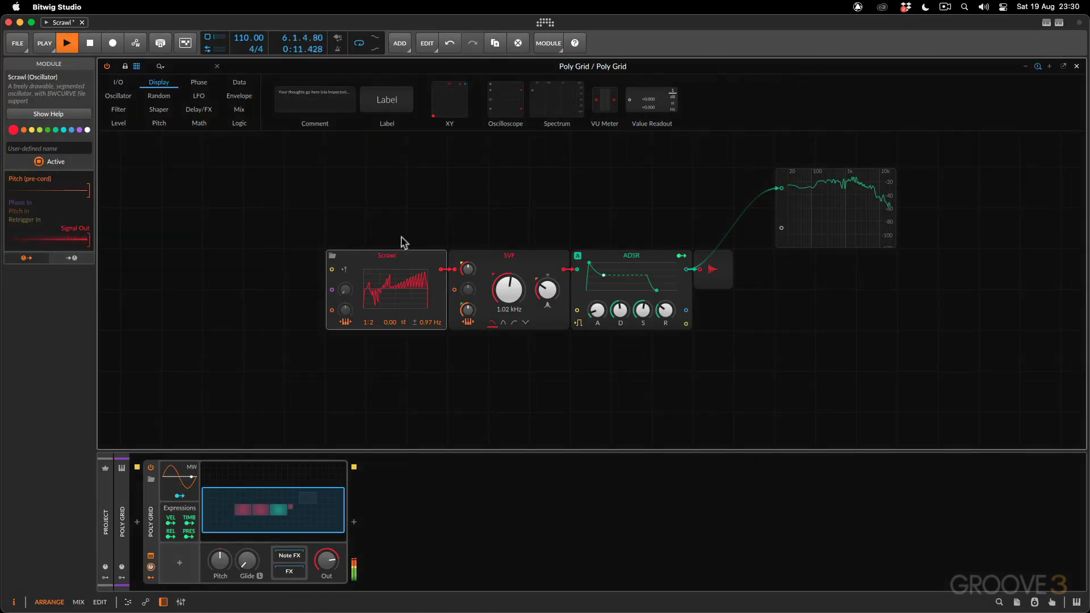
Redraw Scrawl's saw segments into alternating positive and negative groups during playback, close the curve editor and stop the clip
{"action": "left_click", "coordinate": [392, 268]}
{"action": "left_click", "coordinate": [368, 282]}
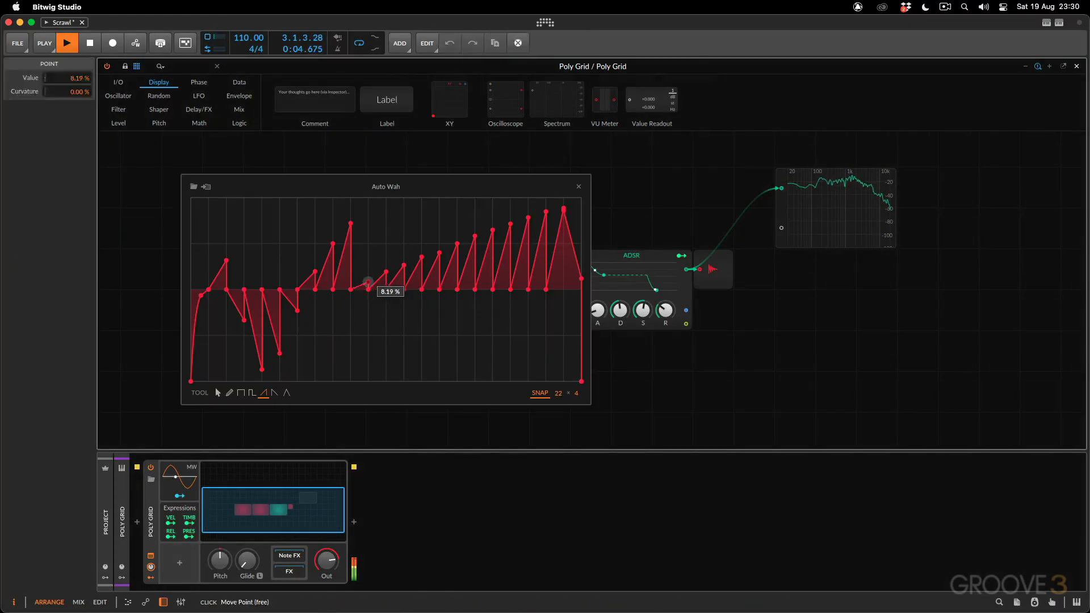
{"action": "mouse_move", "coordinate": [368, 282]}
{"action": "left_mouse_down"}
{"action": "mouse_move", "coordinate": [368, 363]}
{"action": "mouse_move", "coordinate": [544, 227]}
{"action": "left_mouse_up"}
{"action": "mouse_move", "coordinate": [286, 319]}
{"action": "left_mouse_down"}
{"action": "mouse_move", "coordinate": [269, 337]}
{"action": "mouse_move", "coordinate": [326, 289]}
{"action": "mouse_move", "coordinate": [377, 214]}
{"action": "mouse_move", "coordinate": [377, 231]}
{"action": "left_mouse_up"}
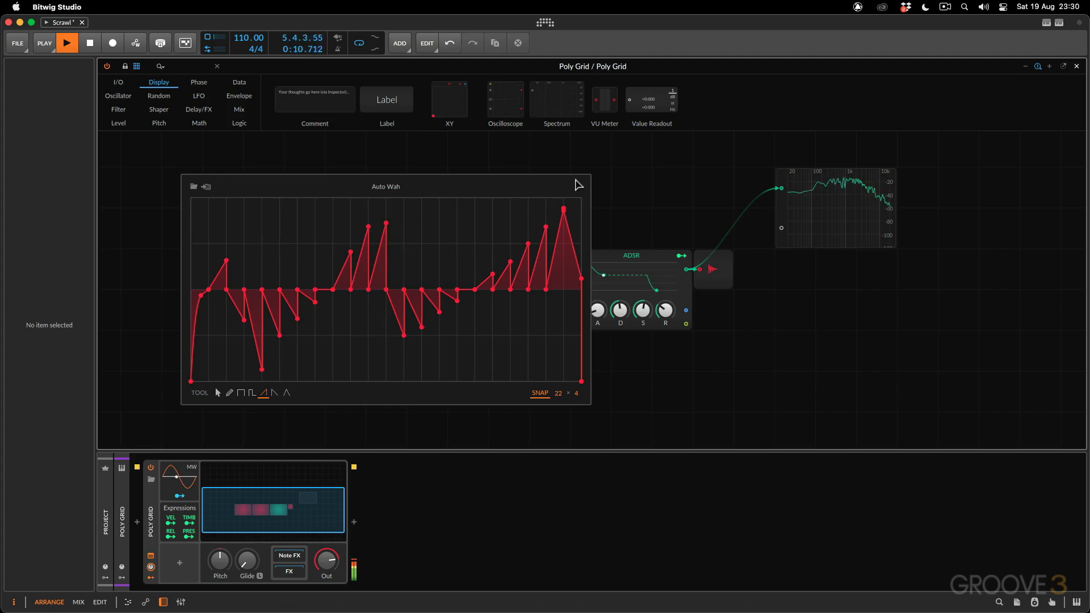
{"action": "key", "text": "Escape"}
{"action": "key", "text": "space"}
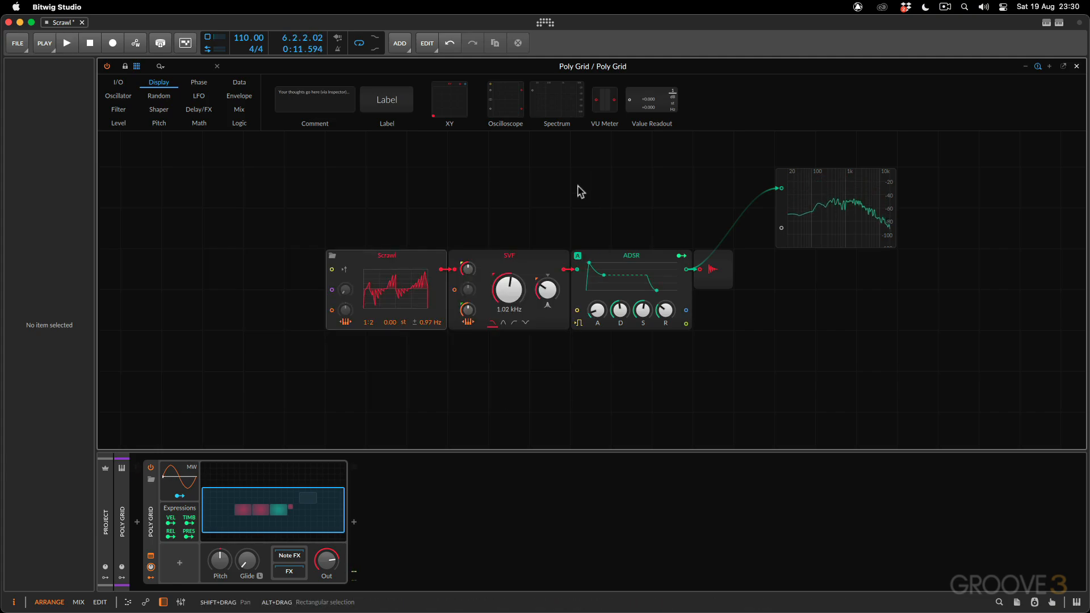